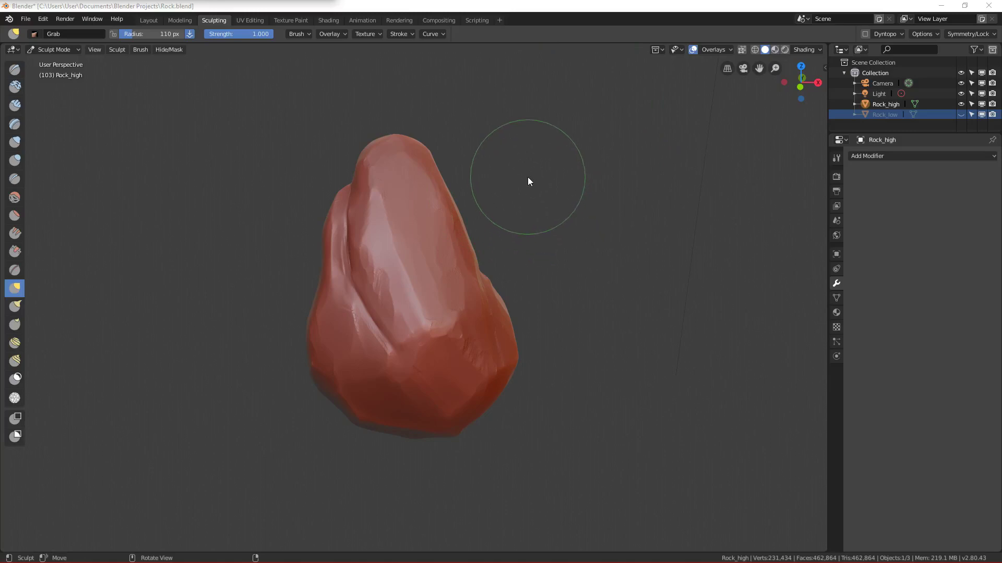
- Examine the sculpted high-poly rock from several angles and compare it with the painted reference render
key("alt")
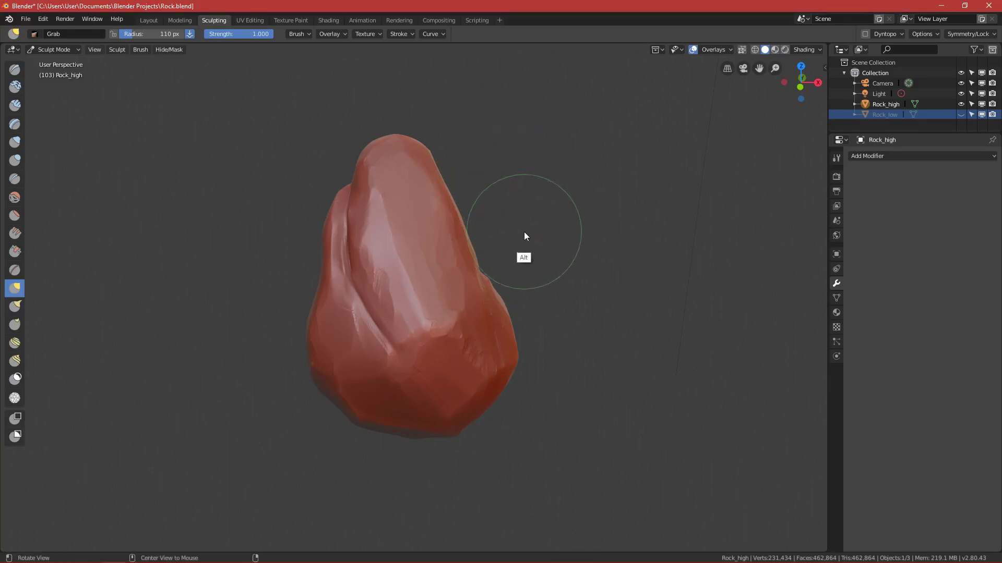
left_click_drag(533, 227, 527, 231, "ctrl+alt")
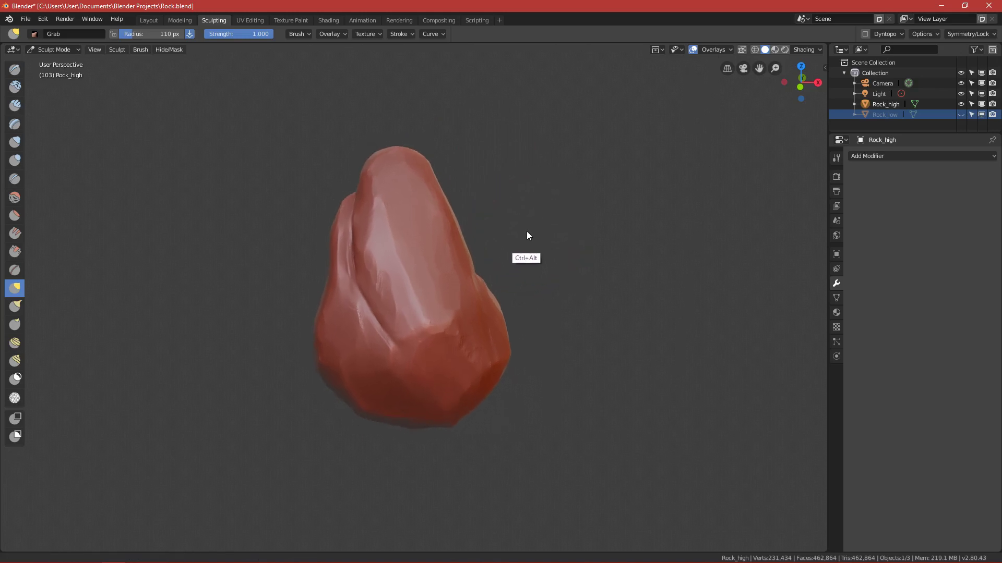
mouse_move(527, 236)
middle_mouse_down("ctrl")
mouse_move(532, 217)
mouse_move(552, 240)
mouse_move(530, 221)
middle_mouse_up("ctrl")
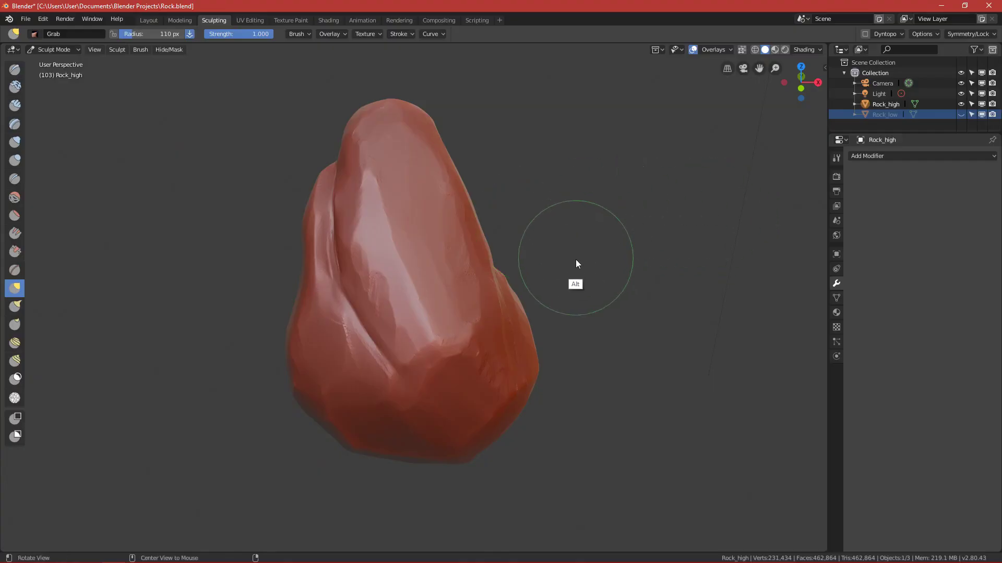
mouse_move(575, 259)
middle_mouse_down("alt")
mouse_move(583, 230)
mouse_move(591, 268)
mouse_move(531, 249)
mouse_move(572, 265)
middle_mouse_up("alt")
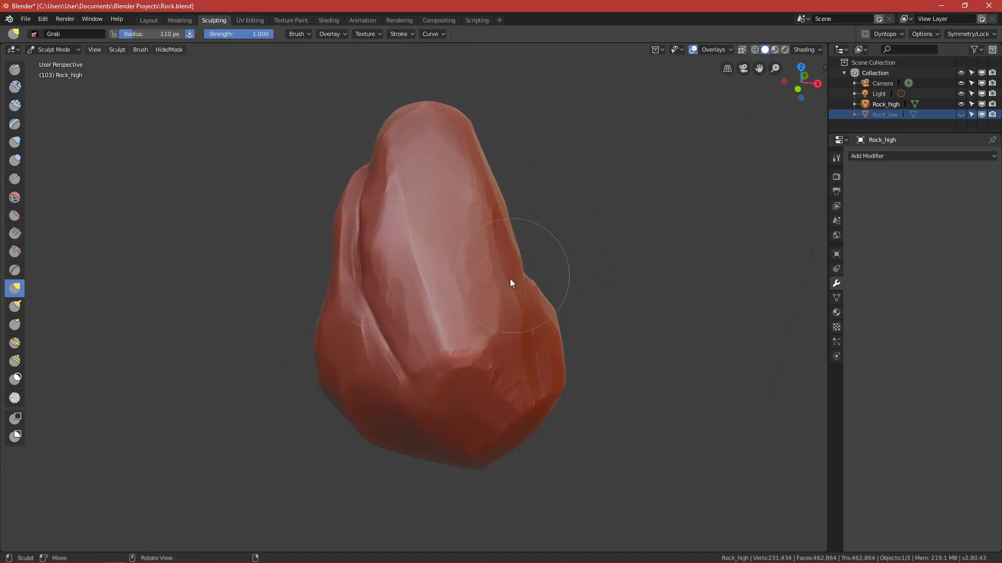
mouse_move(510, 283)
middle_mouse_down("alt")
mouse_move(590, 279)
mouse_move(512, 286)
mouse_move(543, 310)
mouse_move(532, 313)
mouse_move(519, 286)
mouse_move(493, 280)
middle_mouse_up("alt")
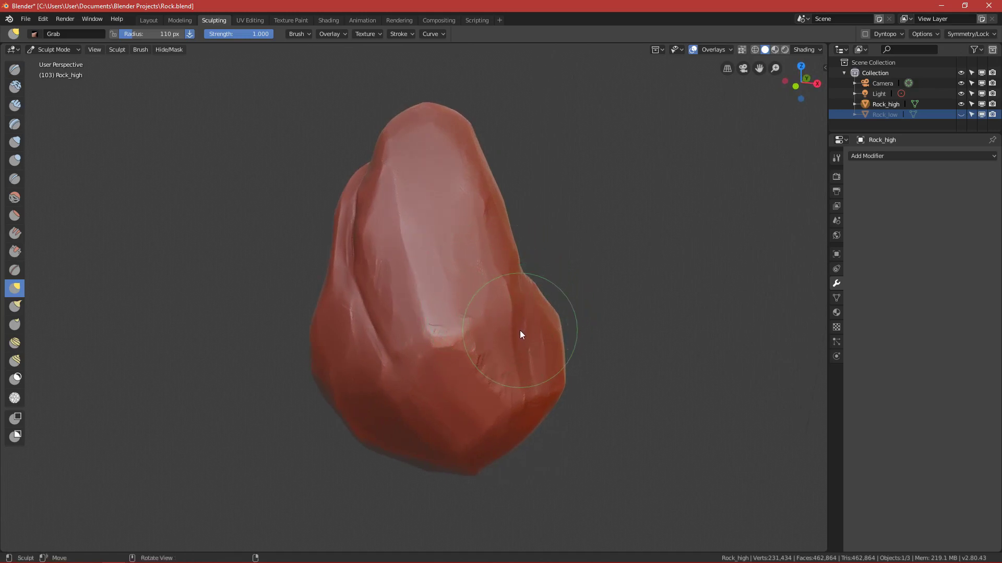
left_click_drag(520, 330, 520, 311)
mouse_move(546, 330)
left_mouse_down("alt+shift")
mouse_move(538, 315)
mouse_move(546, 337)
mouse_move(559, 325)
left_mouse_up("alt+shift")
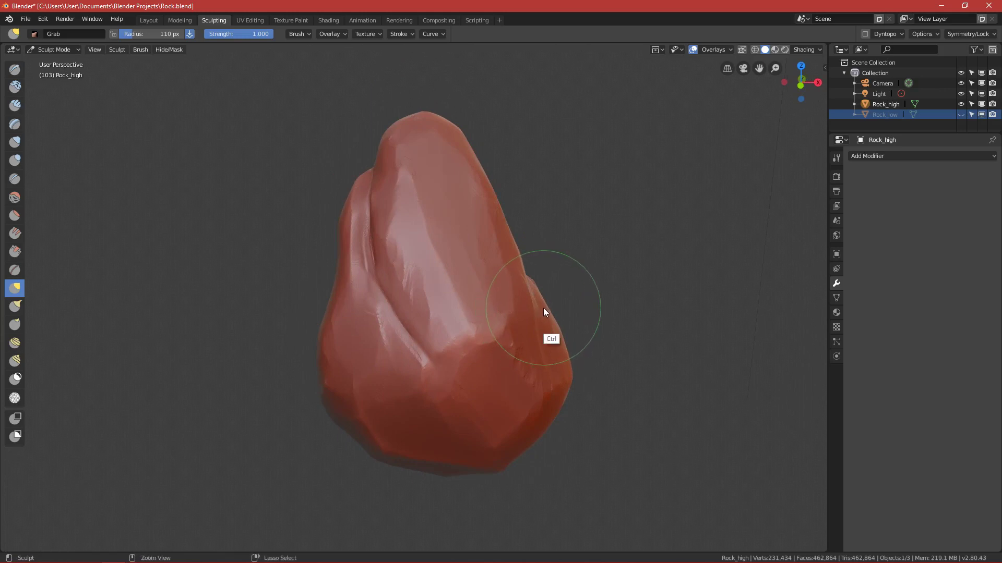
- Create a new file from the General template
key("ctrl+n")
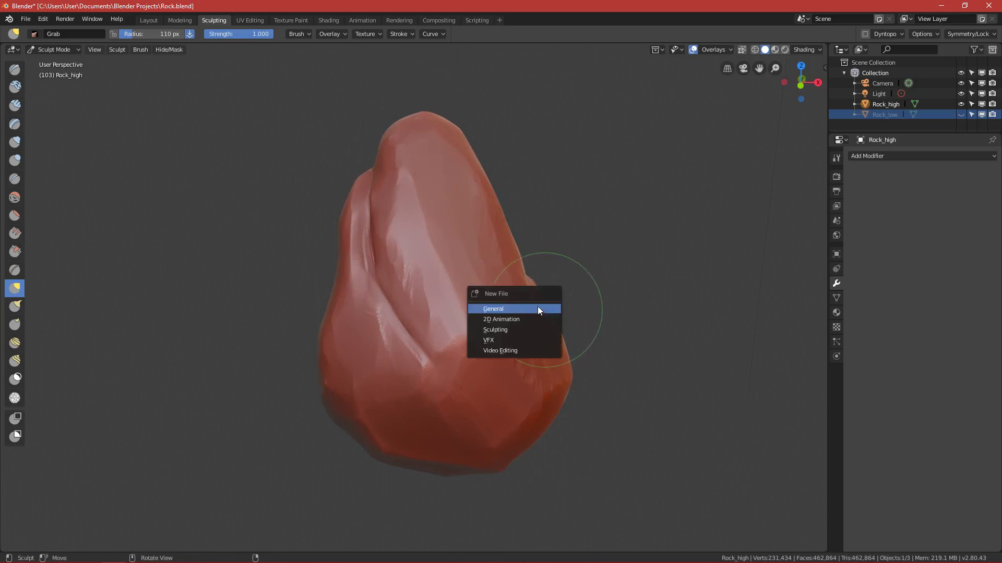
left_click(539, 308)
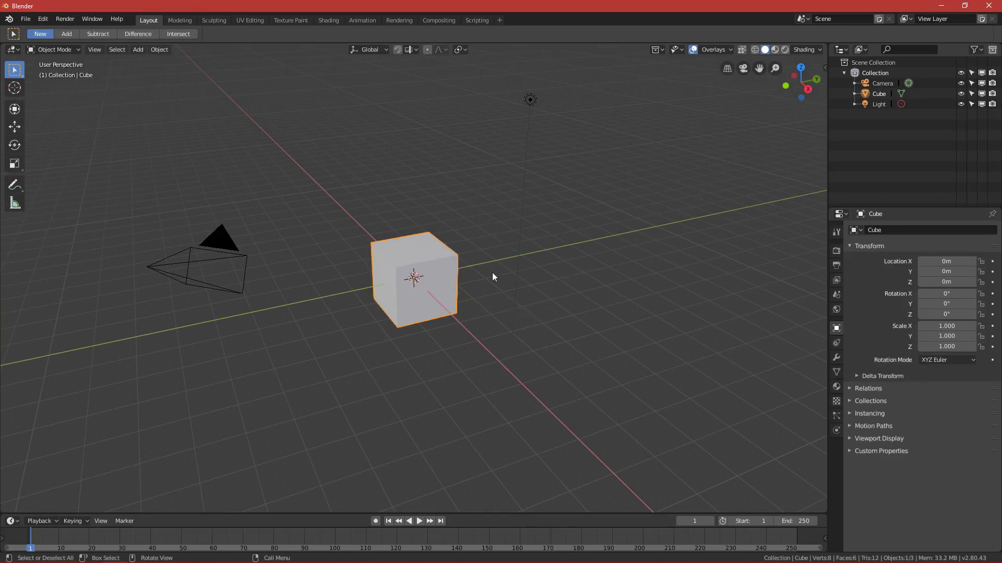
middle_click_drag(497, 343, 501, 317, "ctrl")
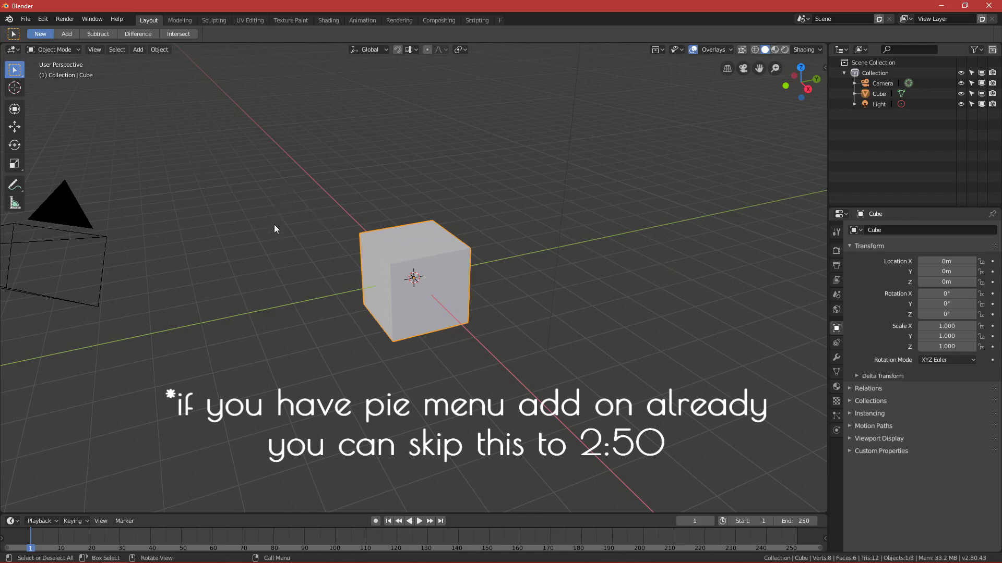
- Open the add-on settings in the Blender Preferences
left_click(44, 19)
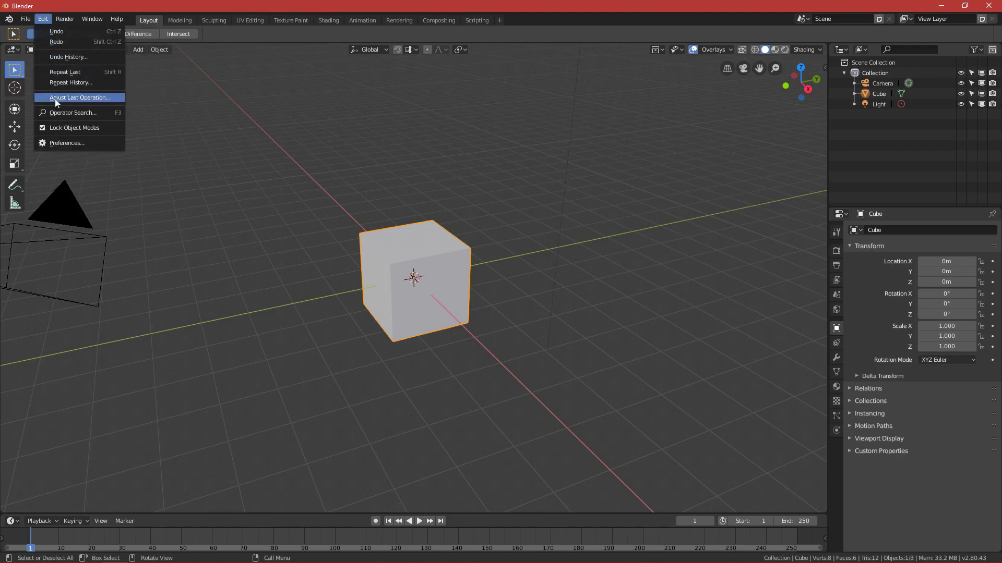
left_click(71, 143)
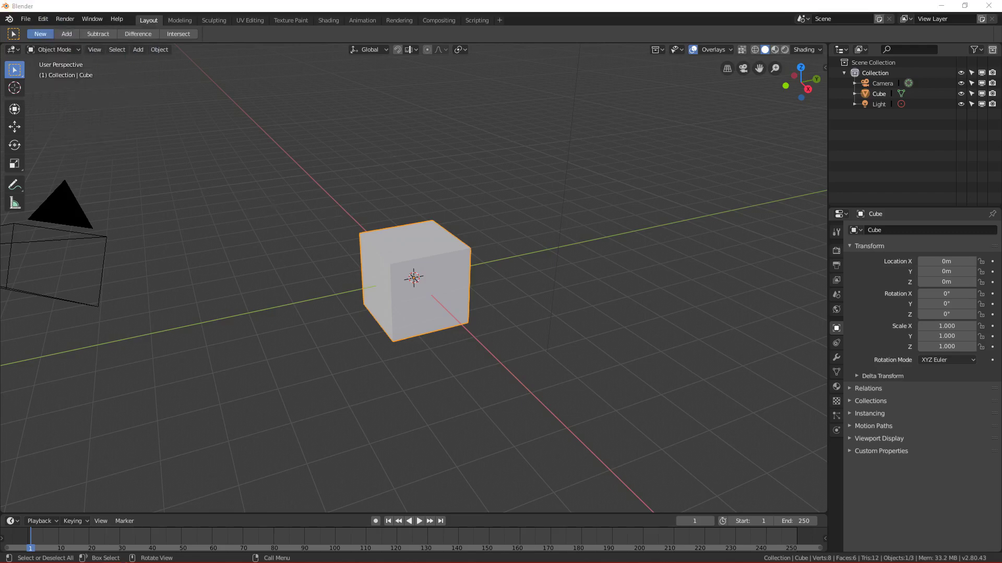
left_click_drag(204, 0, 277, 136)
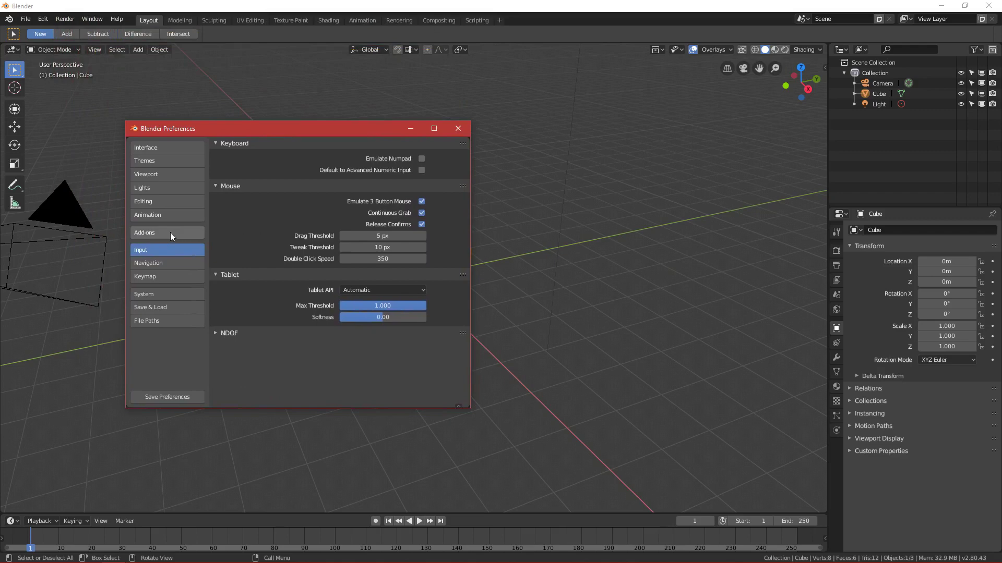
left_click(143, 233)
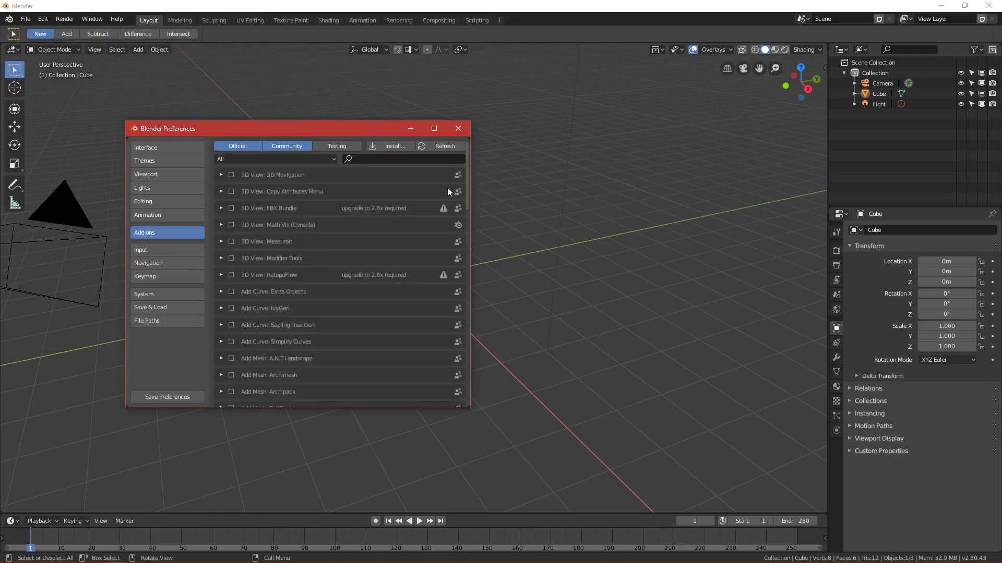
- Search the add-ons for "pie", enable Pie Menu: UI Pie Menu Official, and return to the main scene window
left_click(373, 159)
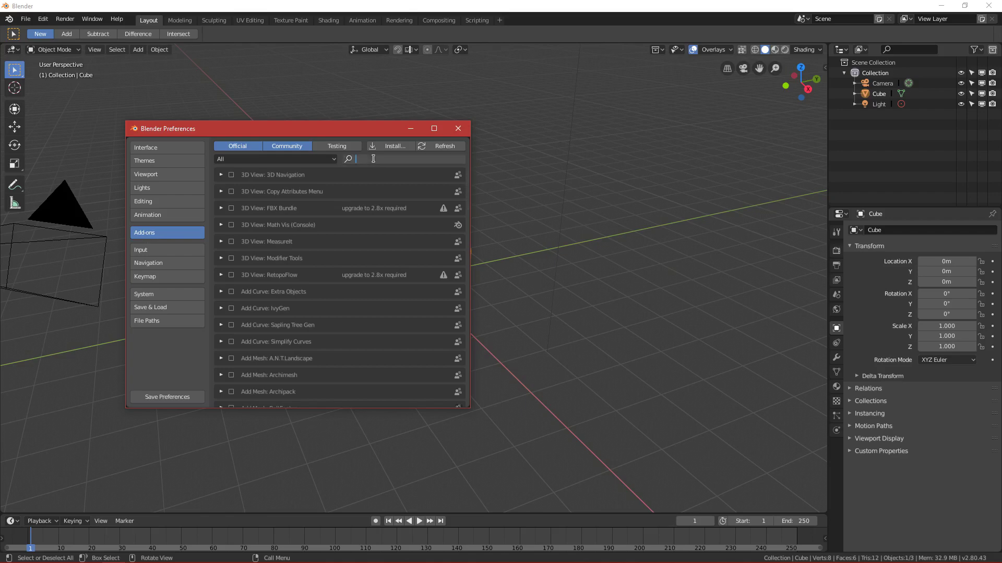
type("pie")
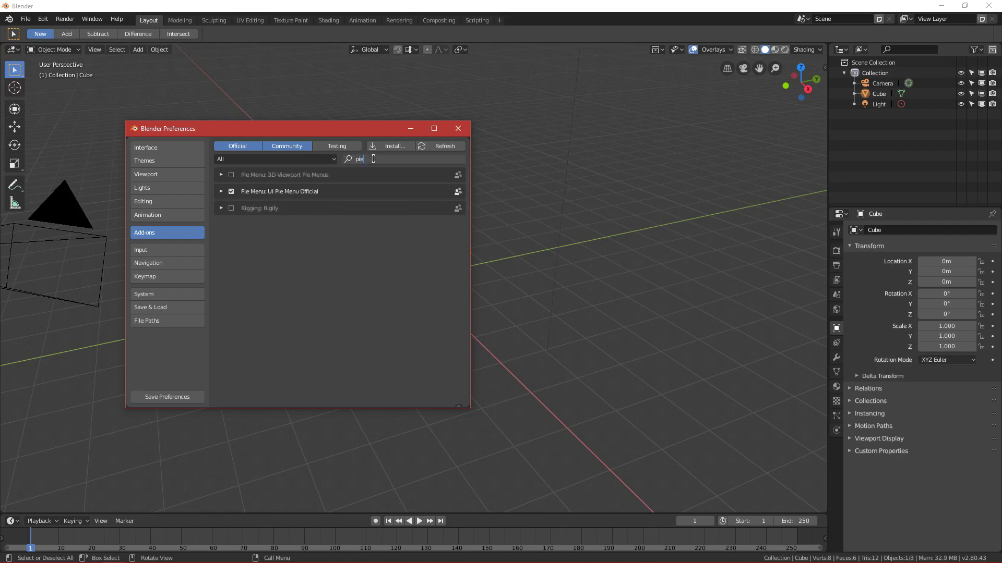
left_click(231, 192)
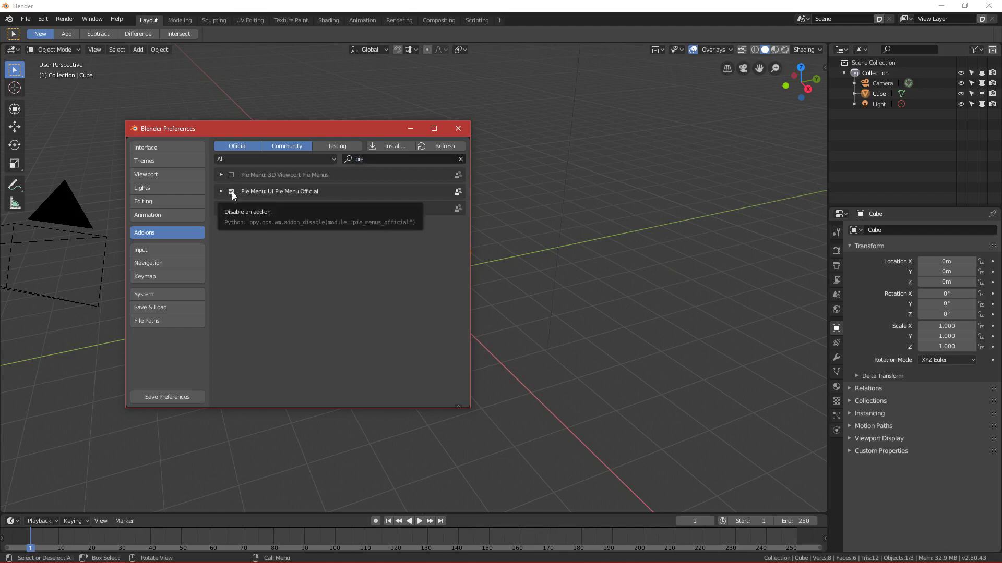
left_click(231, 192)
left_click(231, 192)
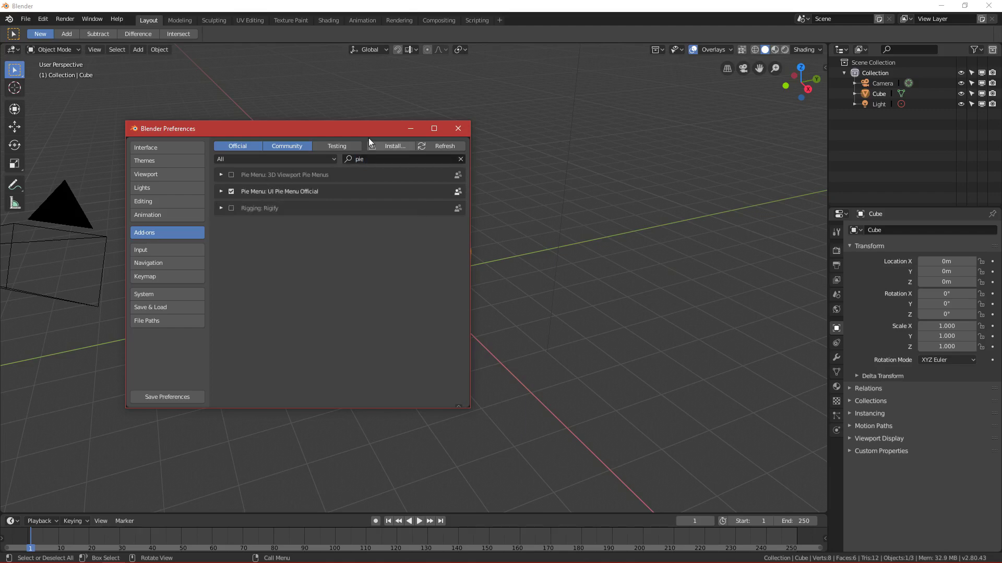
left_click(364, 88)
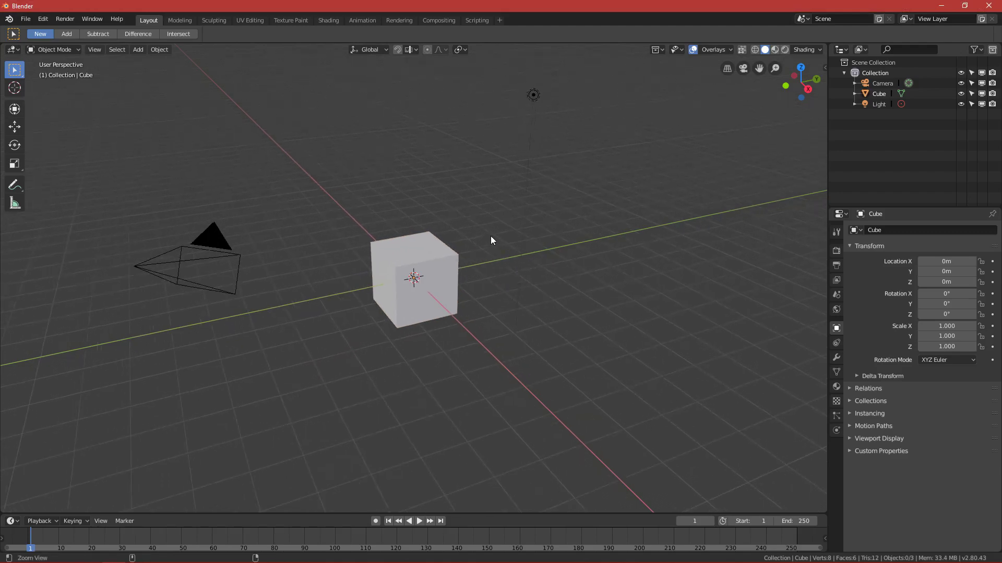
- Align the viewport to the Front view and put the default cube into Edit Mode
scroll(471, 283, "up", 1)
scroll(470, 283, "up", 1)
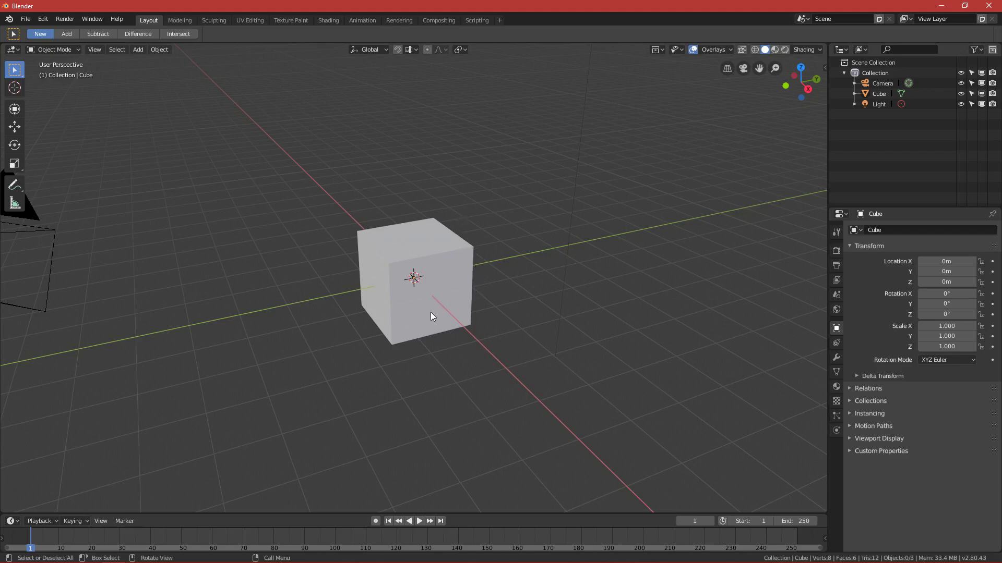
key("grave")
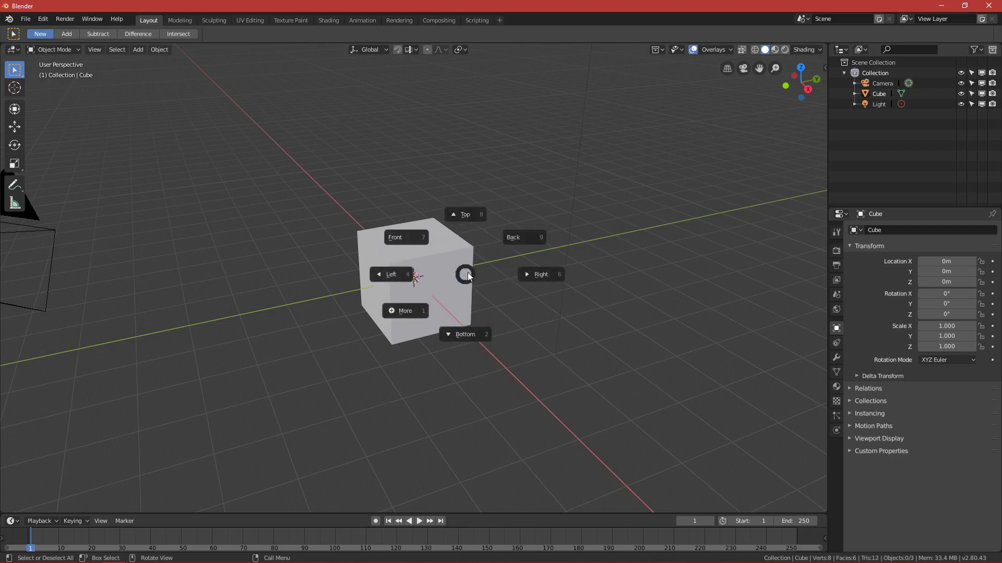
left_click(417, 235)
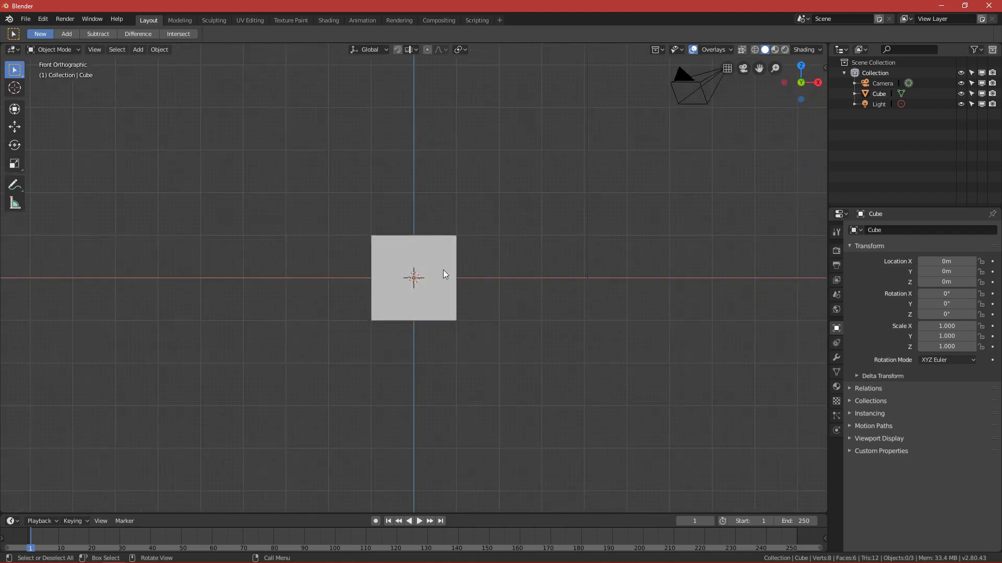
key("grave")
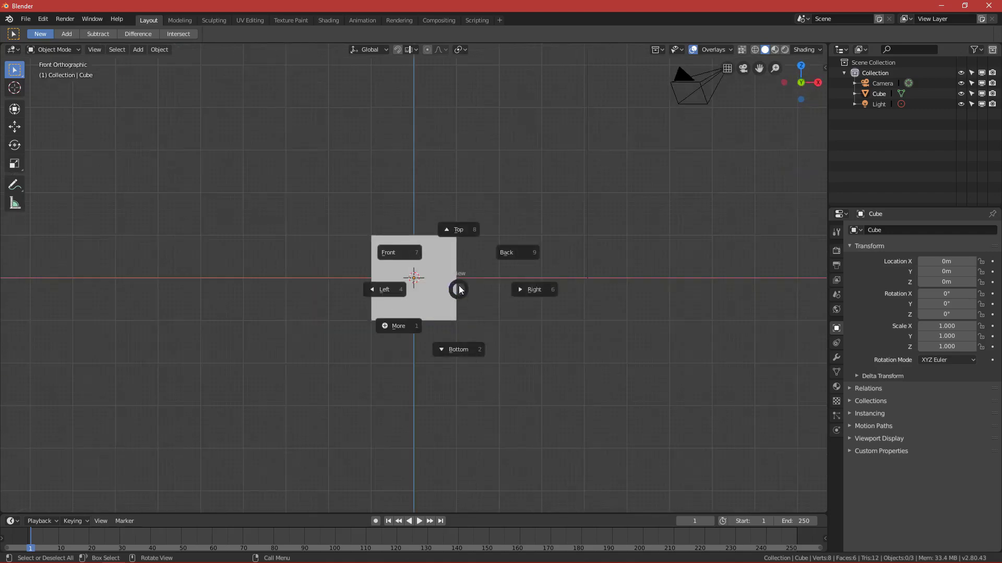
key("Escape")
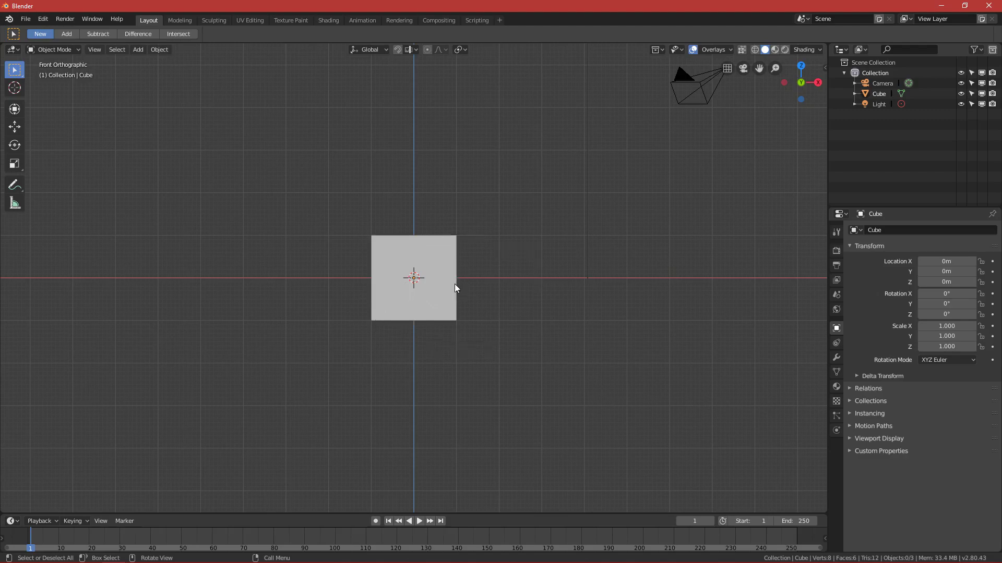
key("ctrl+Tab")
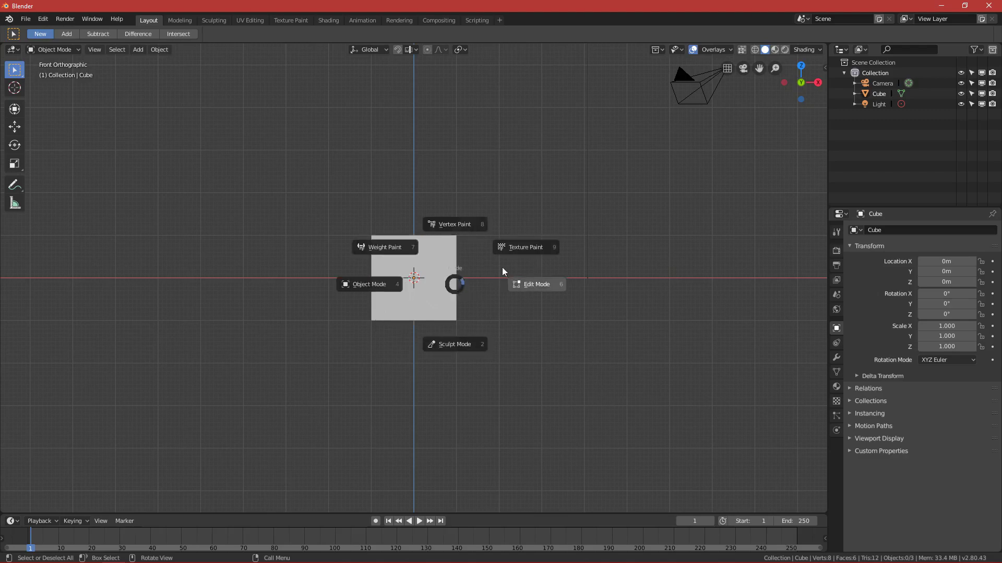
left_click(532, 283)
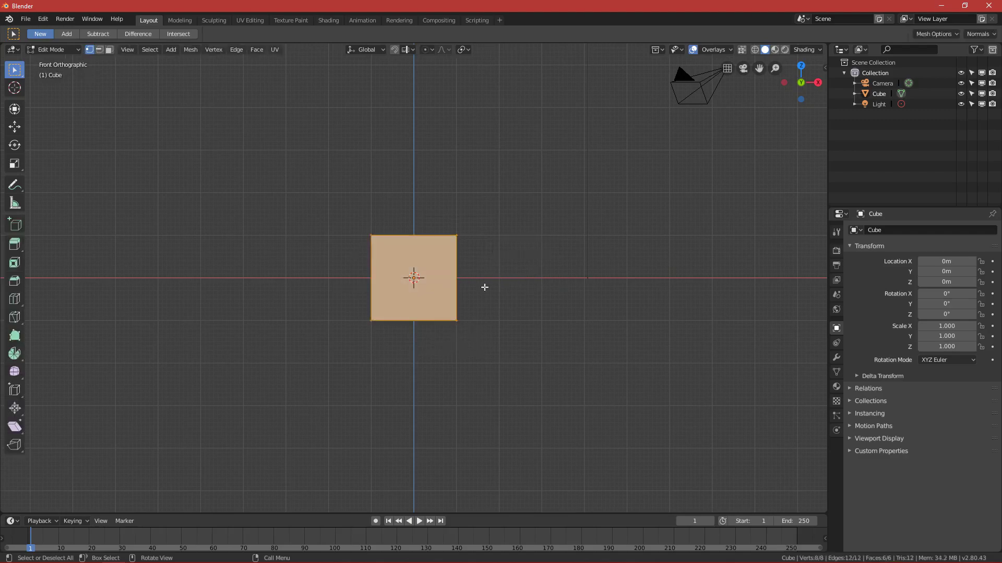
- Try Wireframe viewport shading on the cube and switch back to Solid shading
key("ctrl+KP_7")
key("KP_1")
key("z")
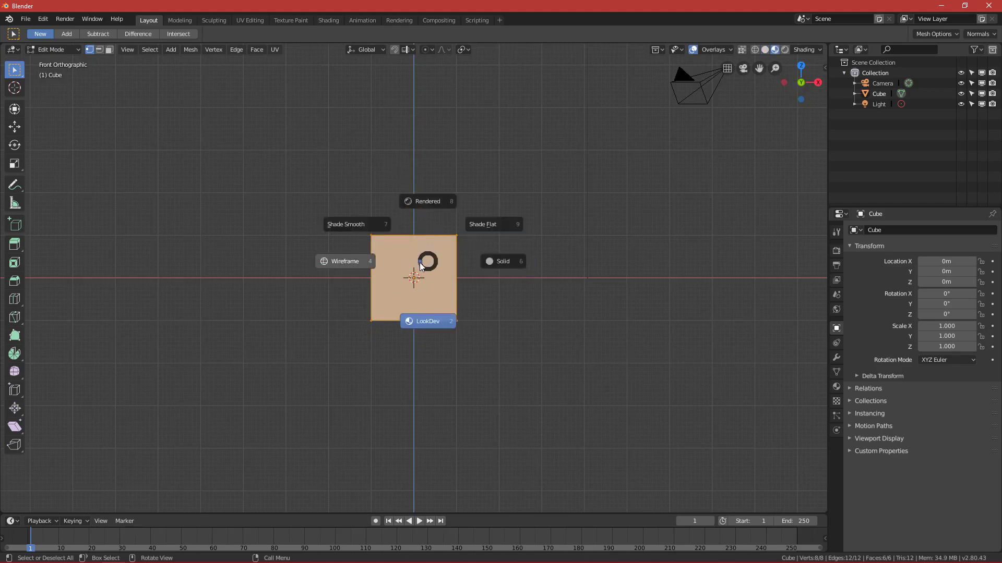
left_click(365, 261)
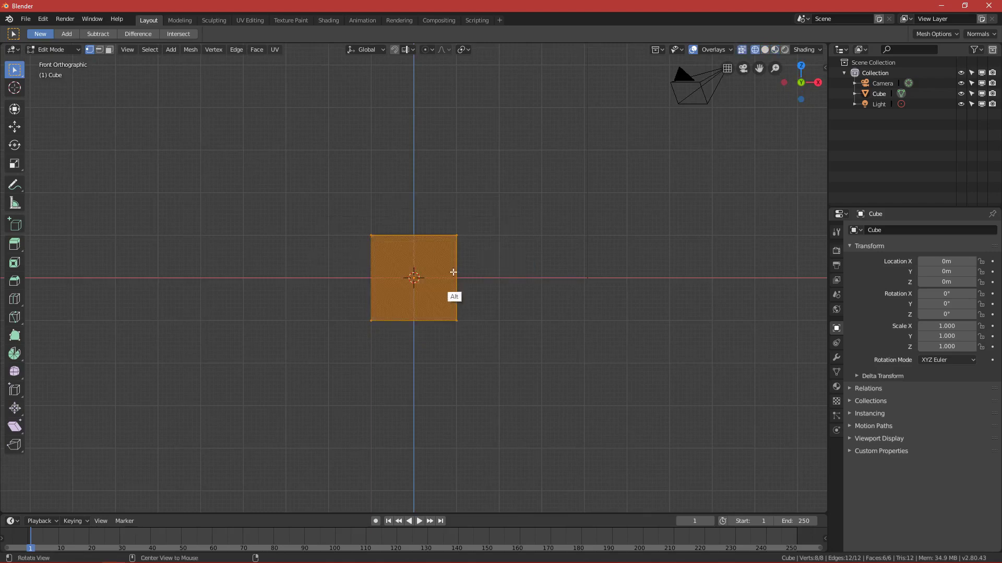
left_click_drag(453, 272, 472, 307, "alt")
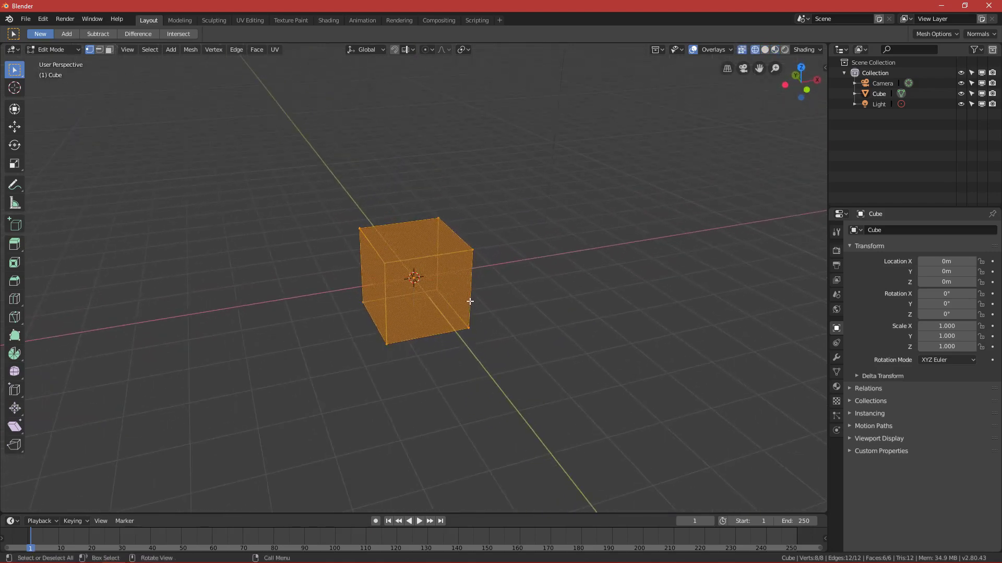
key("z")
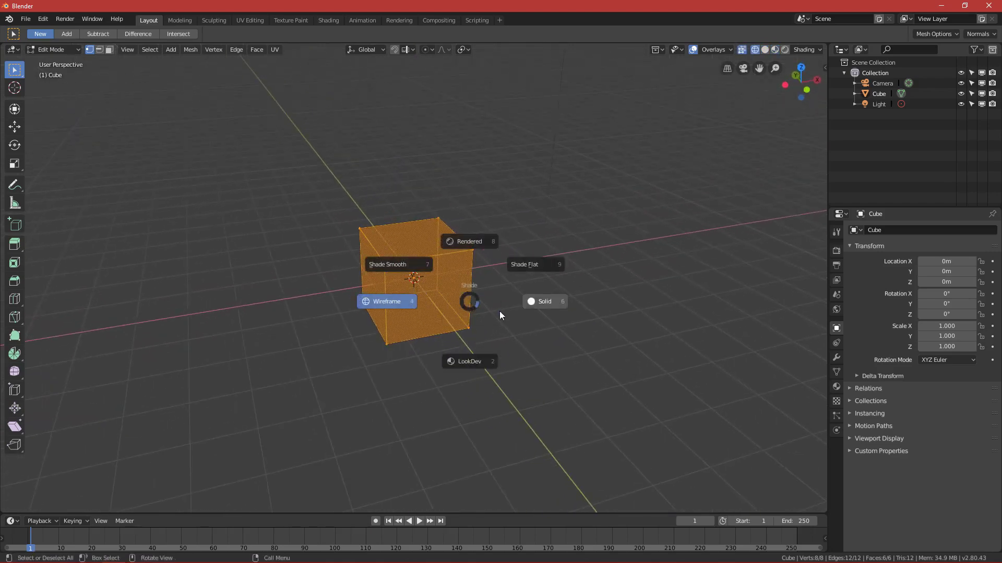
left_click(538, 302)
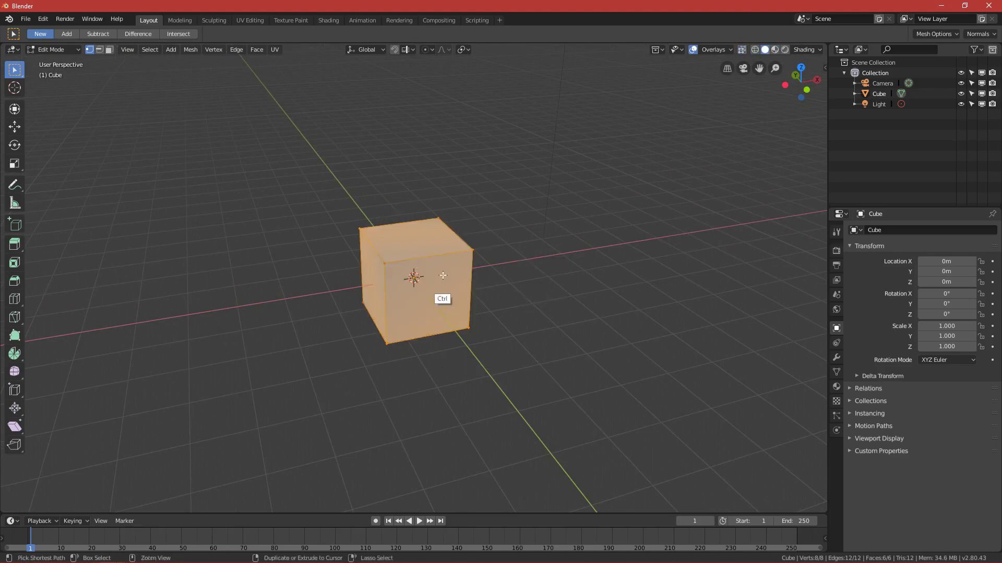
- Check the Emulate 3 Button Mouse setting in the input preferences and minimize the Preferences window
left_click_drag(457, 274, 437, 307, "ctrl+alt")
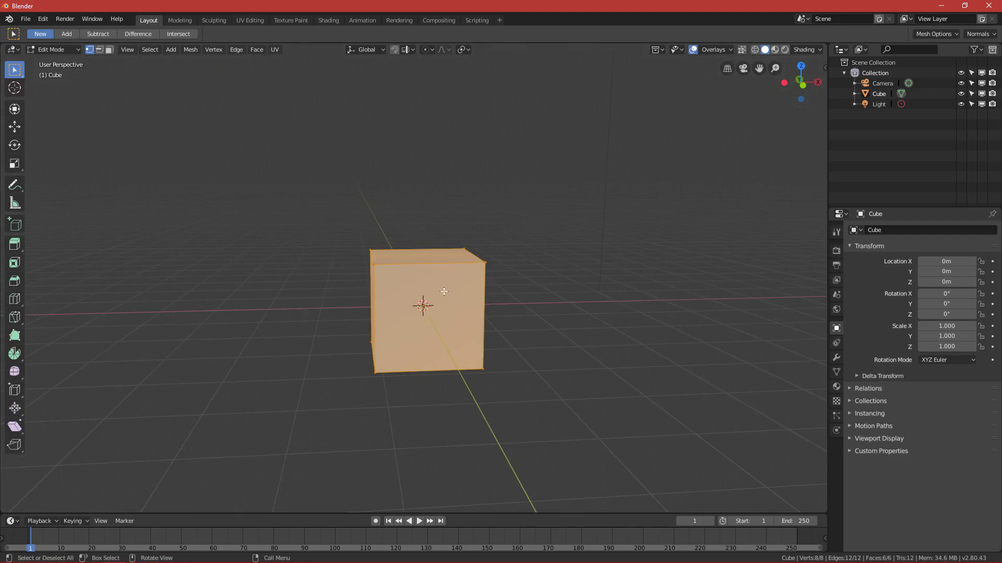
key("alt")
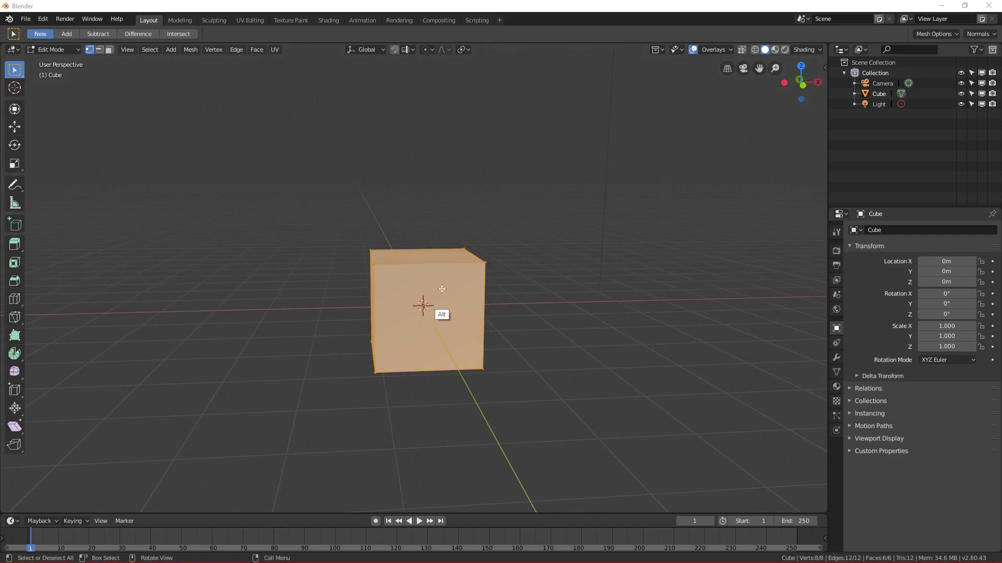
key("ctrl+alt+u")
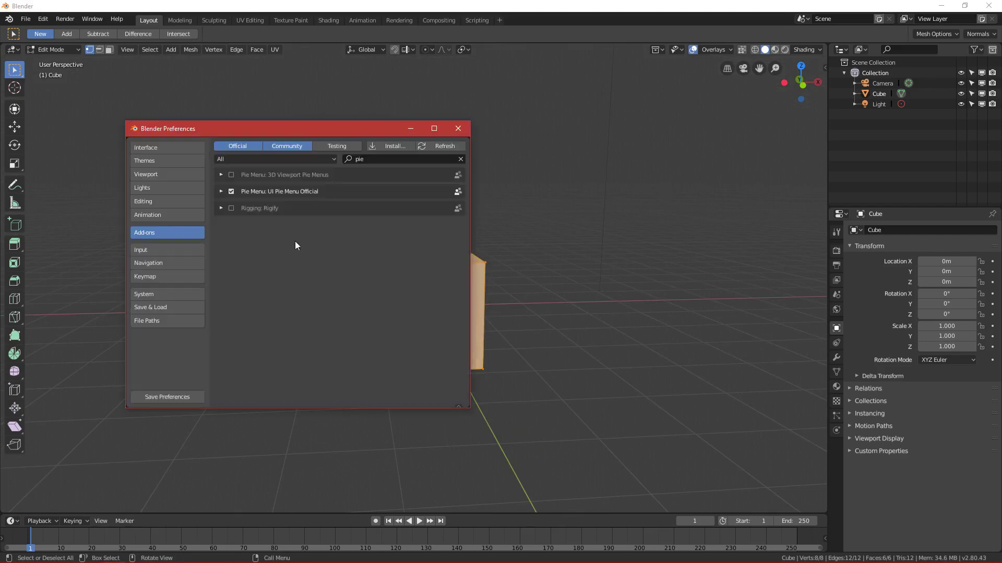
left_click(172, 250)
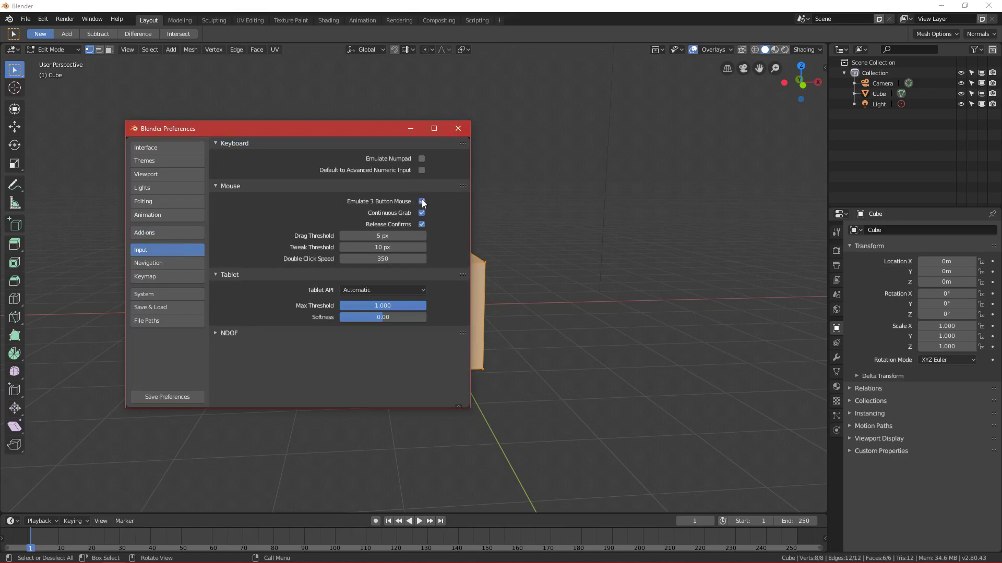
left_click(410, 129)
mouse_move(494, 284)
left_mouse_down("alt")
mouse_move(485, 264)
mouse_move(489, 295)
left_mouse_up("alt")
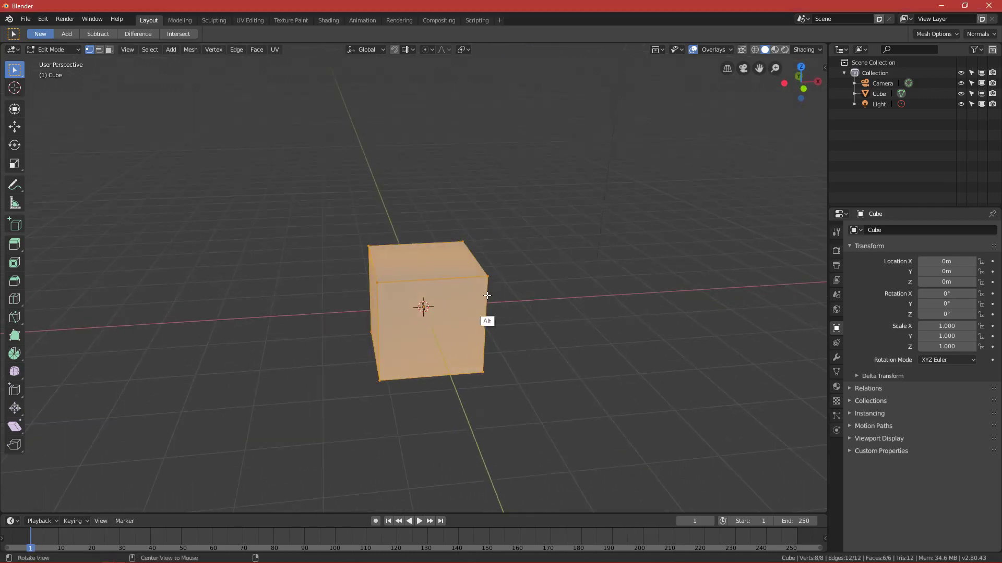
- Align the viewport to the Front view and return the cube to Object Mode
key("KP_1")
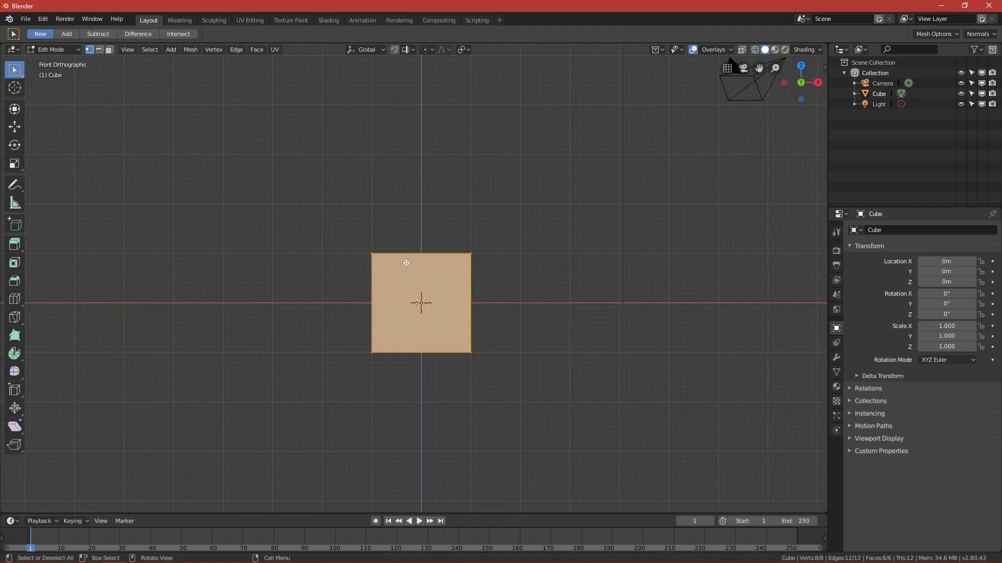
key("Tab")
left_click_drag(435, 284, 458, 327, "alt")
key("KP_1")
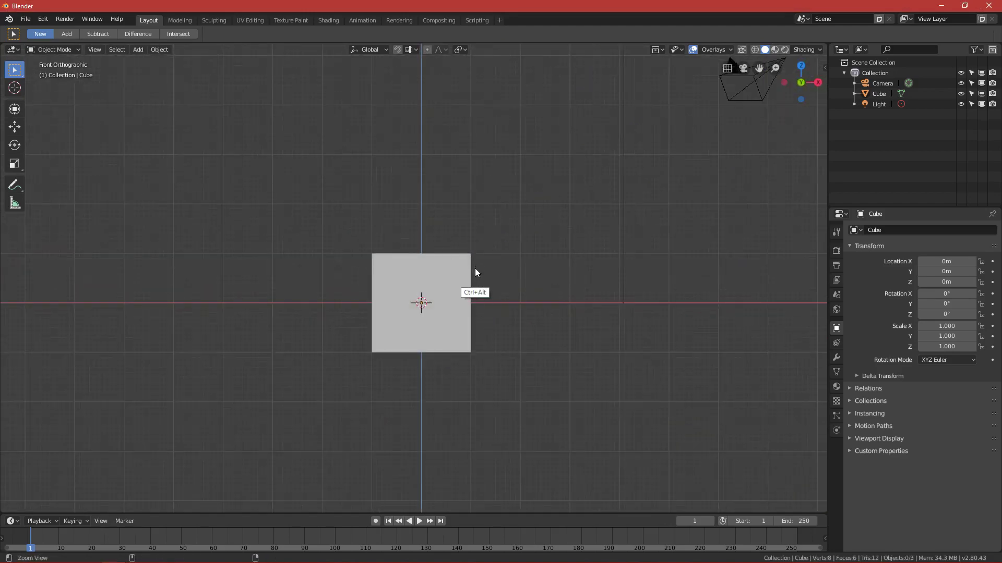
- Delete the default camera and light from the scene
mouse_move(475, 268)
left_mouse_down("ctrl+alt")
mouse_move(471, 300)
mouse_move(479, 276)
left_mouse_up("ctrl+alt")
left_click_drag(522, 251, 456, 380, "alt+shift")
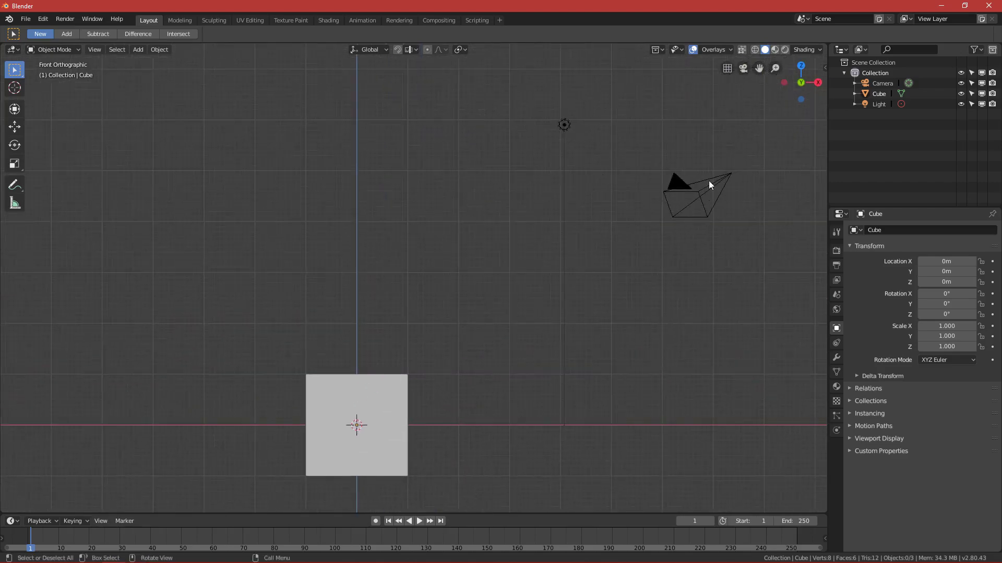
left_click(680, 186)
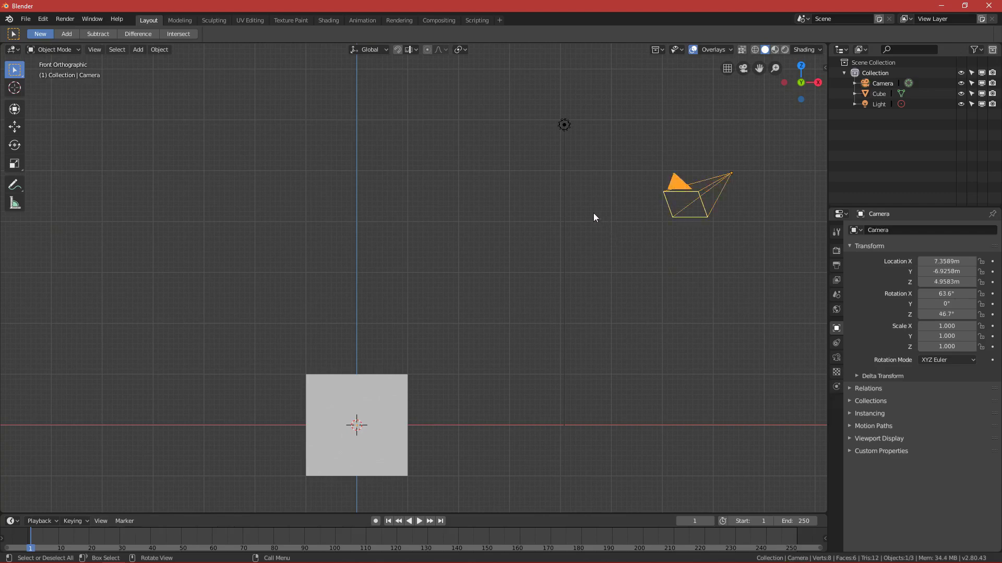
left_click(679, 183, "shift")
left_click(683, 186, "shift")
left_click(564, 125, "shift")
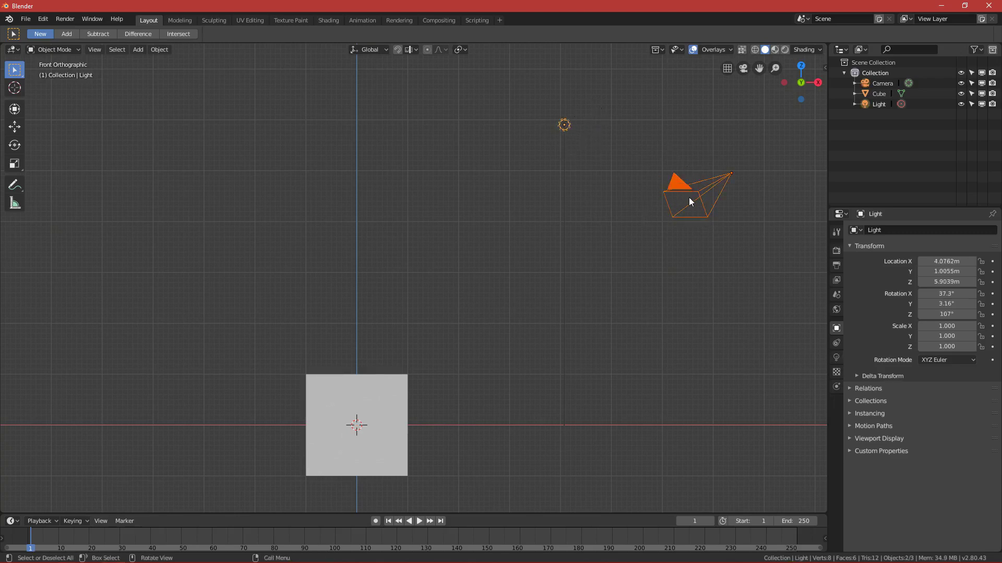
key("x")
left_click(686, 213)
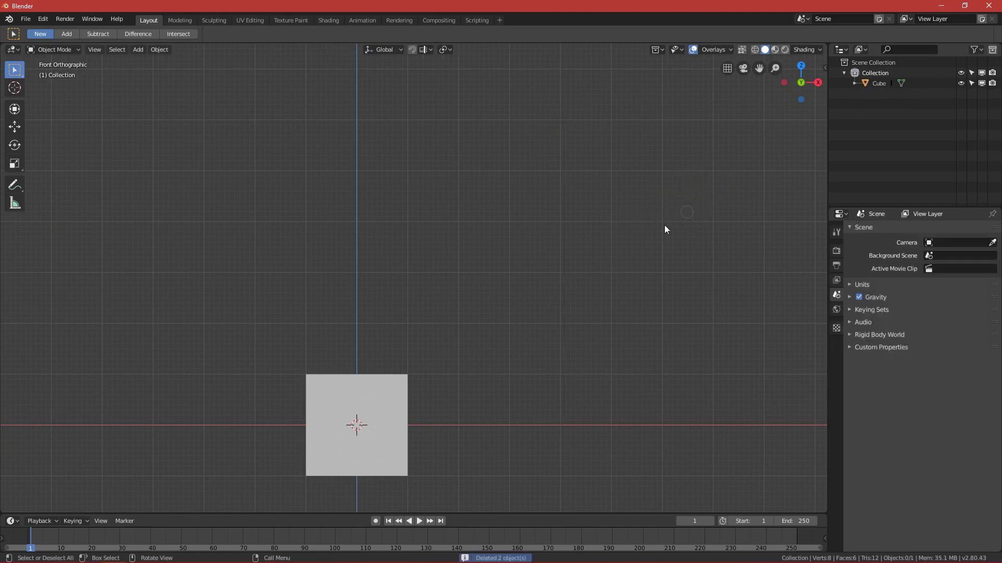
- Delete the default cube and add a new cube mesh in its place
middle_click_drag(459, 364, 500, 281, "shift")
left_click_drag(499, 281, 480, 325, "alt")
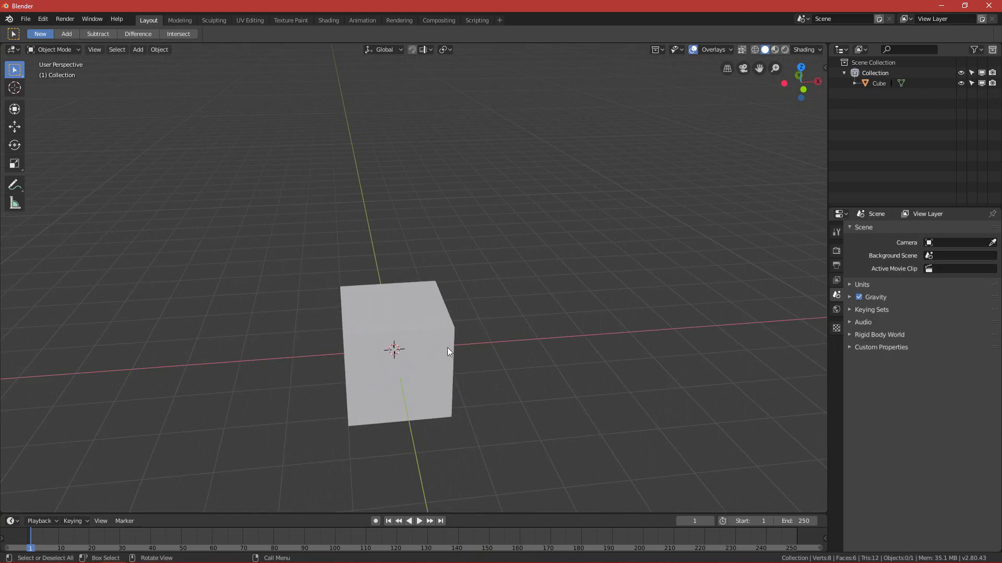
left_click_drag(457, 356, 462, 337, "alt")
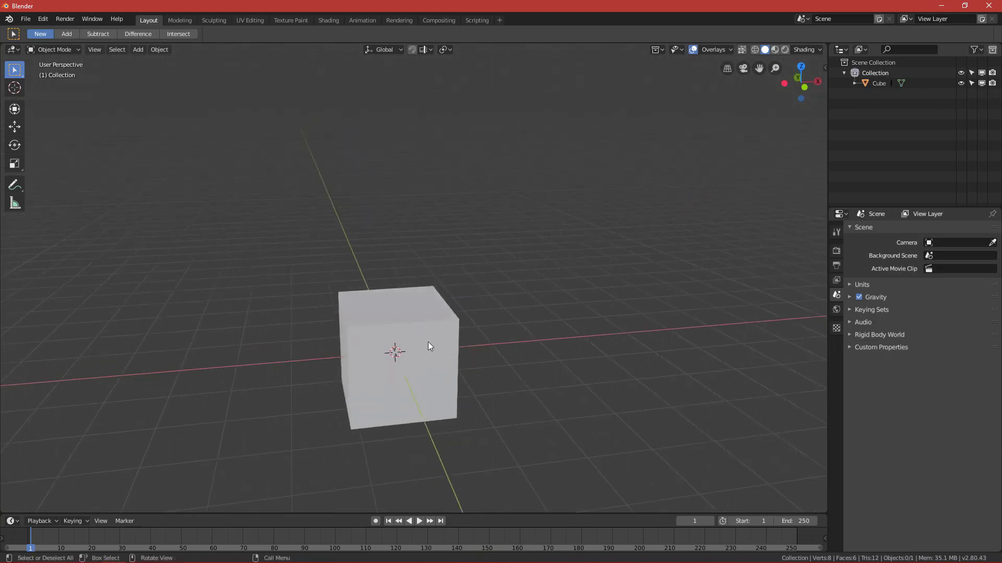
left_click(449, 336)
key("x")
left_click(454, 339)
key("shift+a")
mouse_move(453, 340)
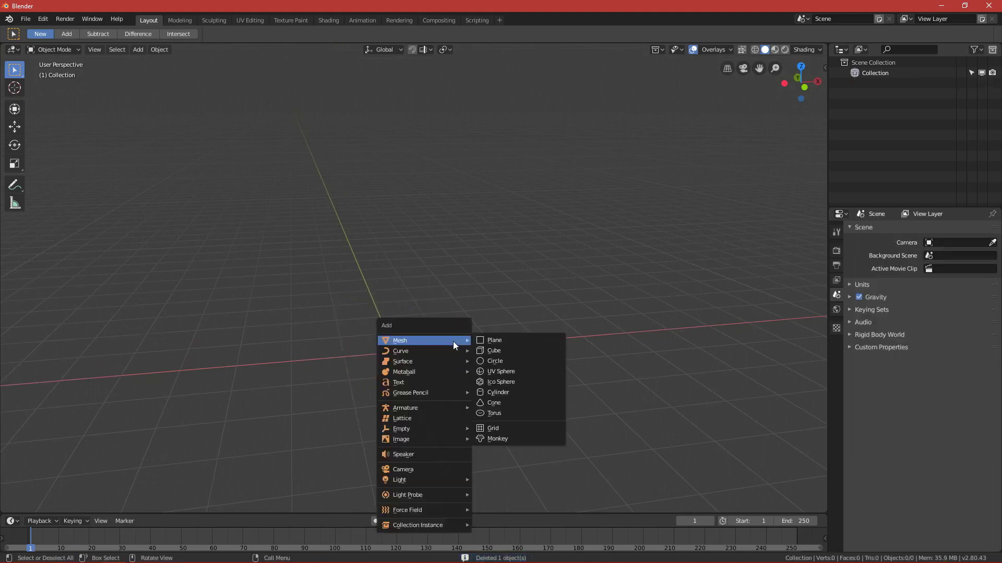
left_click(493, 350)
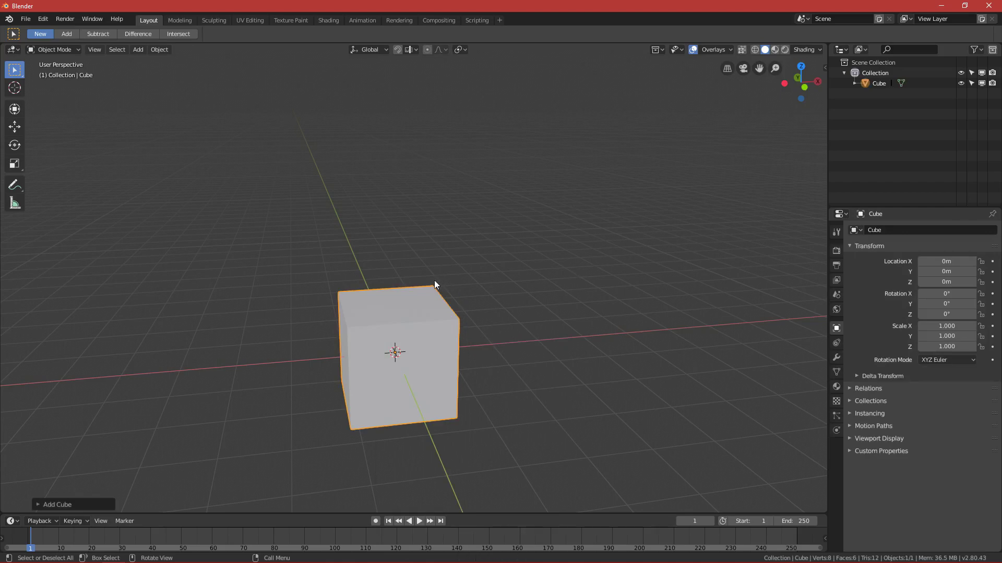
- Try a Subdivision Surface modifier with 2 viewport subdivisions on the cube and remove it again
middle_click_drag(484, 358, 505, 311, "shift")
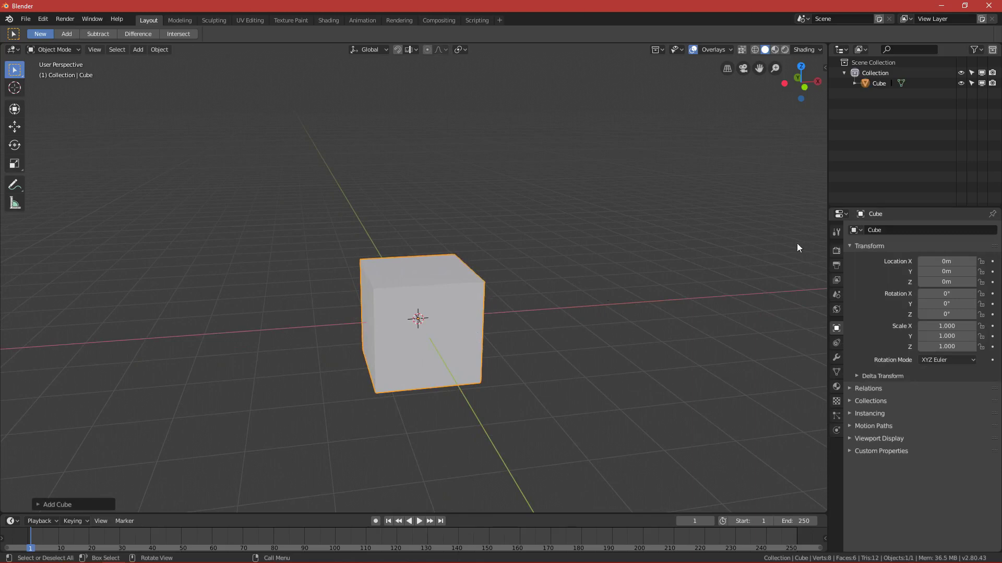
left_click(836, 357)
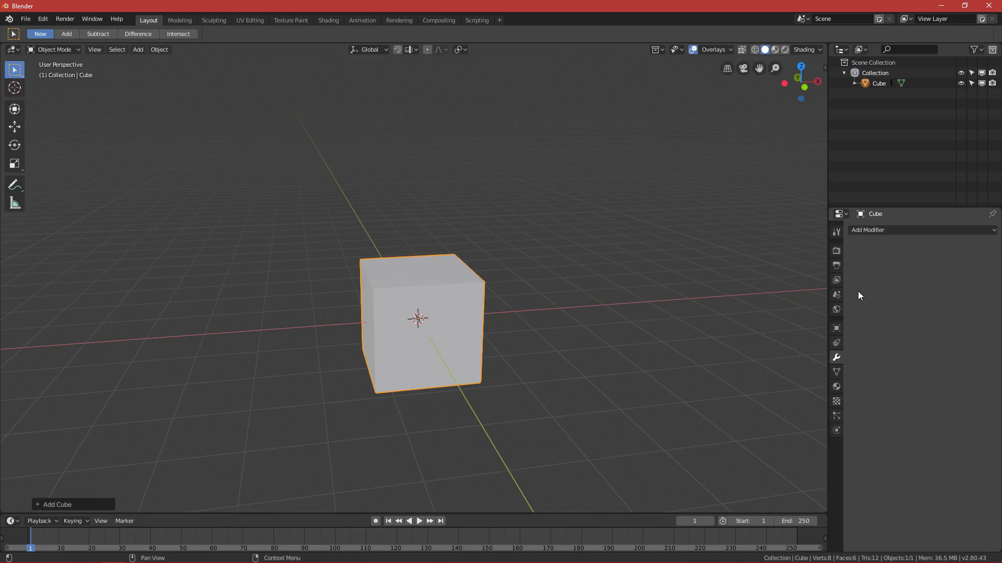
left_click(897, 231)
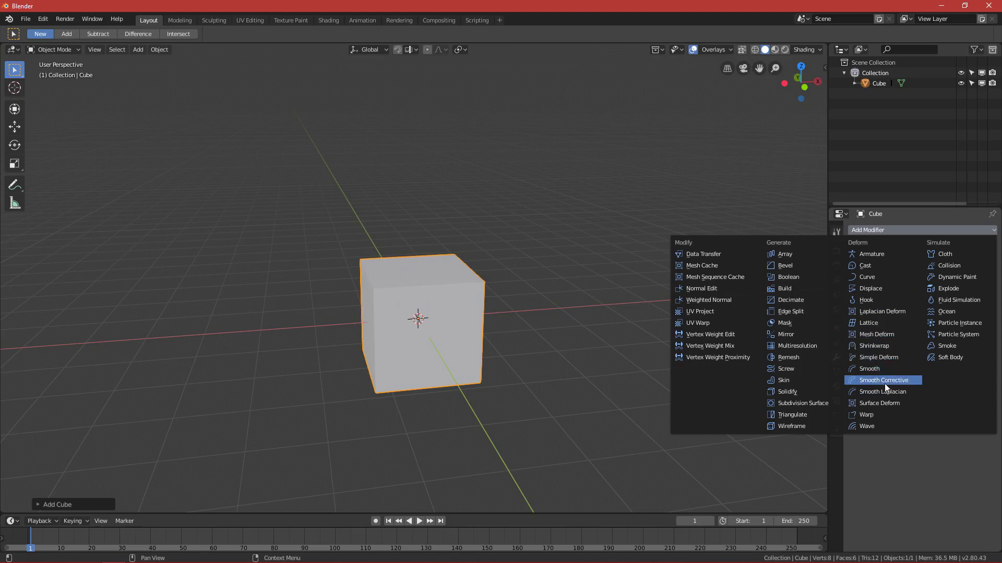
left_click(819, 405)
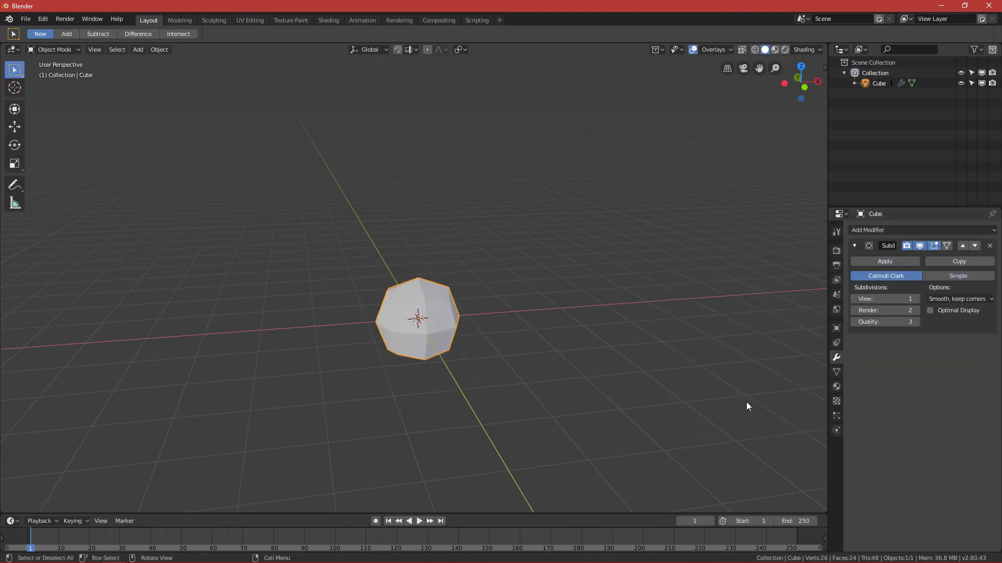
middle_click_drag(533, 343, 678, 344)
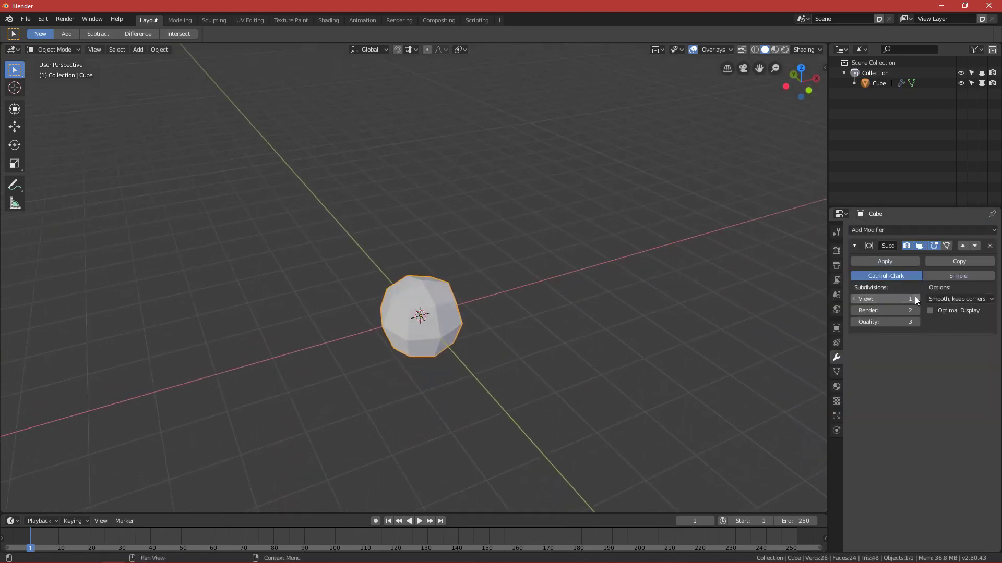
left_click(915, 299)
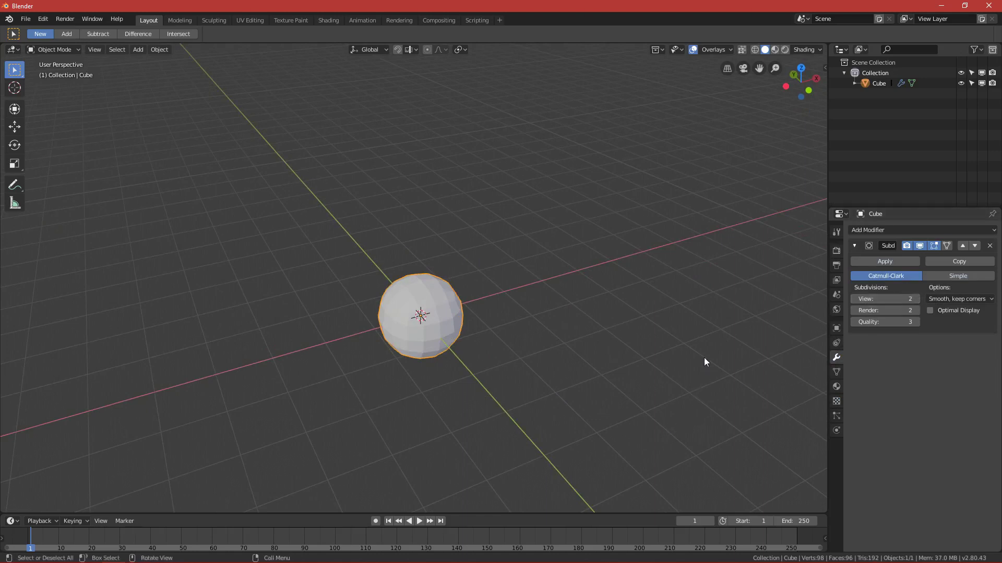
left_click(989, 246)
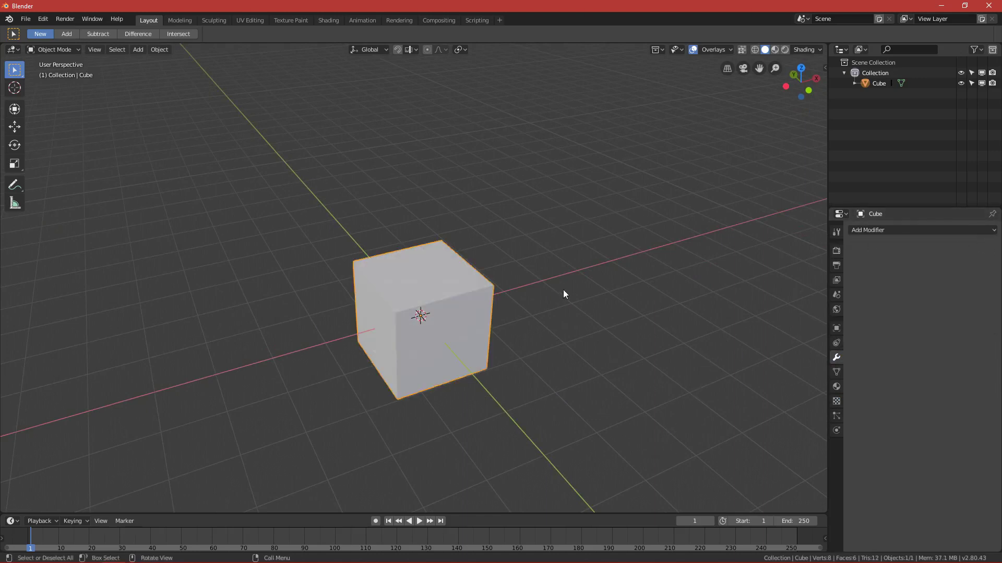
- Add a level 2 Subdivision Surface modifier to the cube, align to the Front view and apply the modifier
key("ctrl+2")
key("ctrl+1")
key("ctrl+2")
key("ctrl+3")
key("ctrl+2")
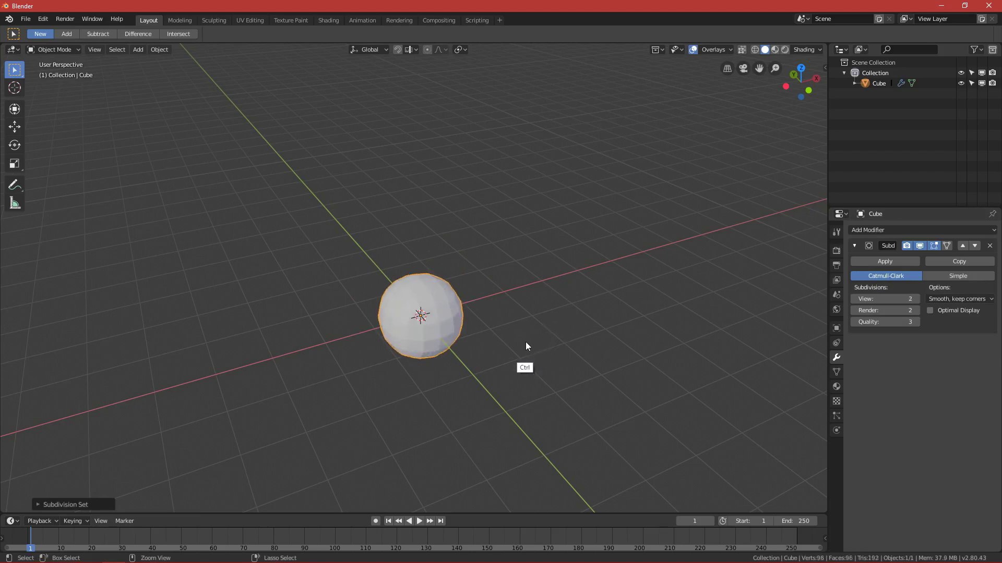
key("KP_1")
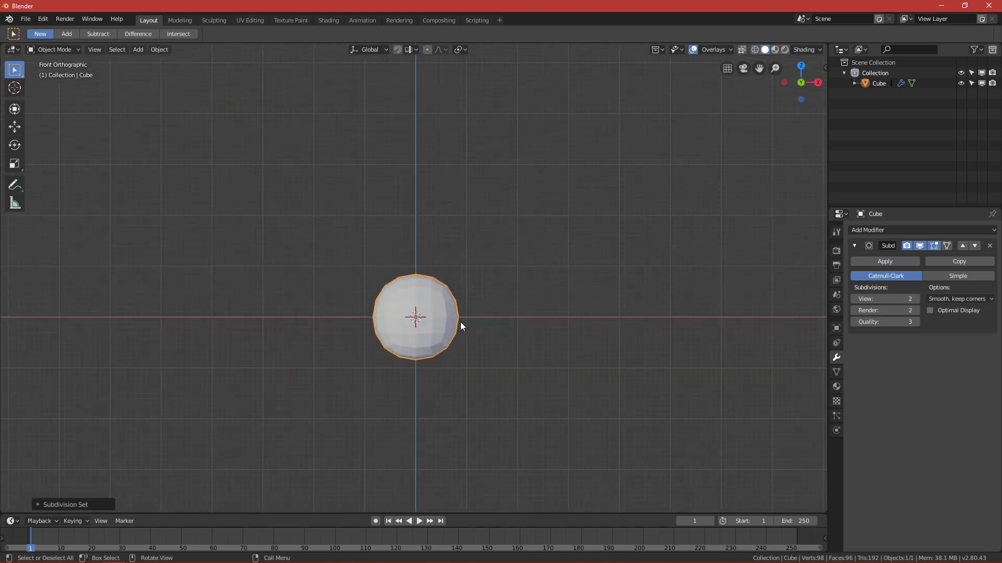
left_click(894, 261)
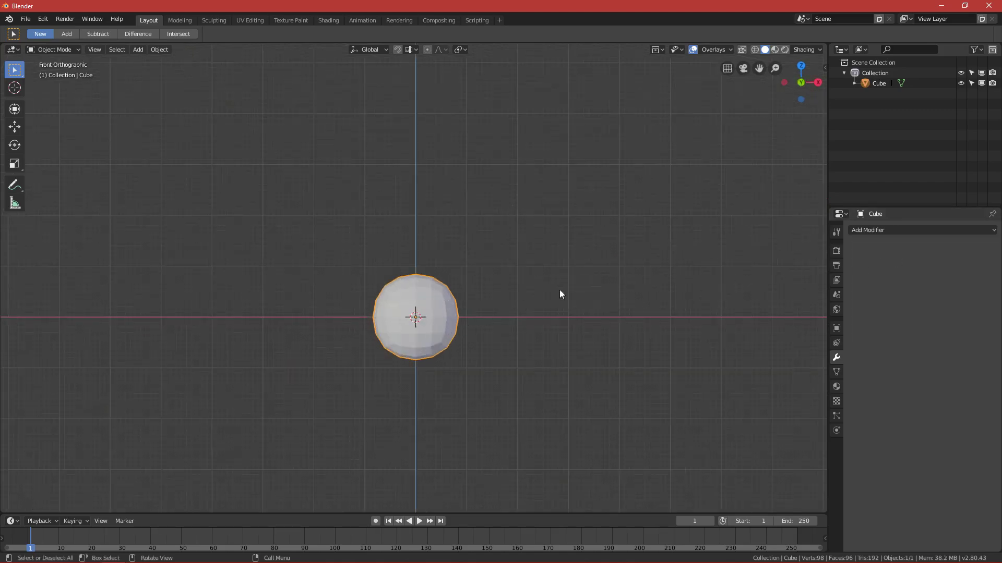
- Put the rounded mesh into Sculpt Mode and choose the Grab brush with a radius of 170 px
middle_click_drag(449, 302, 468, 266, "shift")
key("ctrl+Tab")
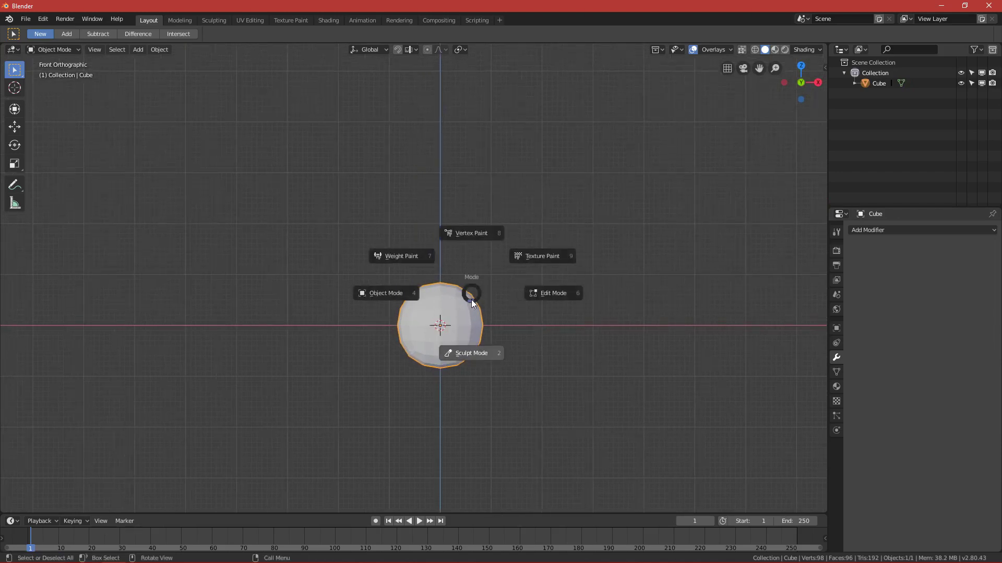
left_click(472, 354)
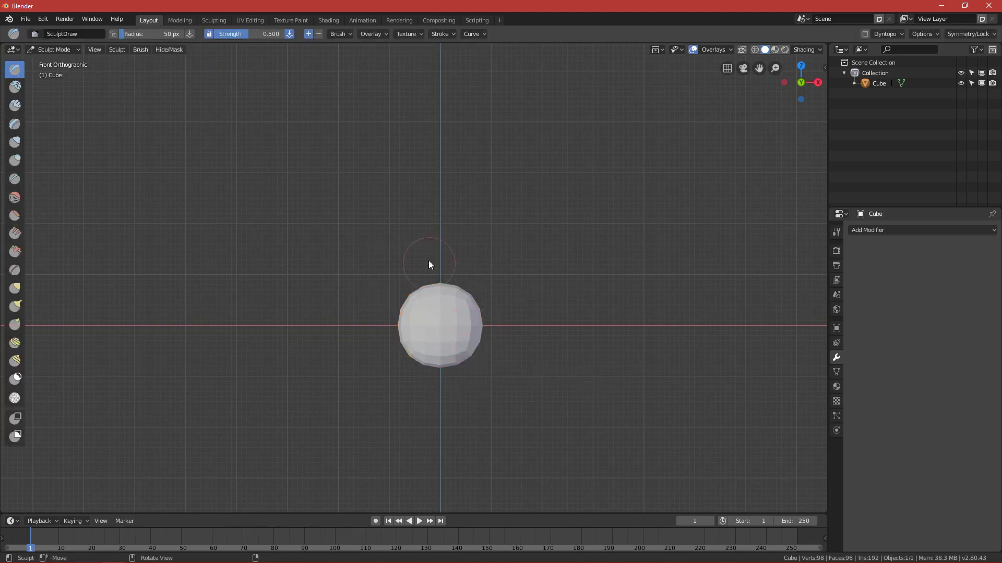
key("g")
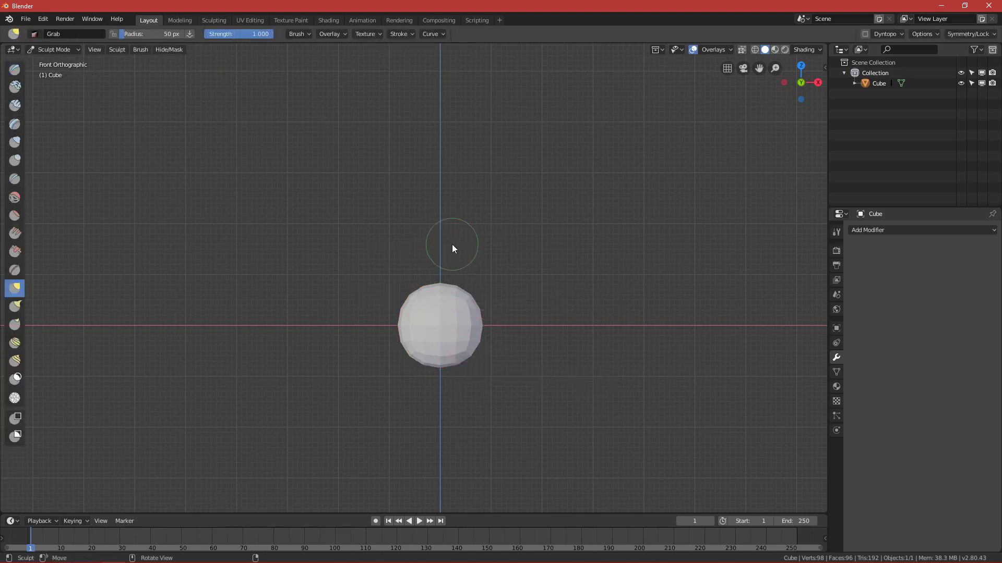
key("f")
left_click(489, 287)
- Try pulling the top of the sphere upward with the Grab brush in Front view, and undo the stroke
left_click_drag(492, 293, 494, 335, "alt")
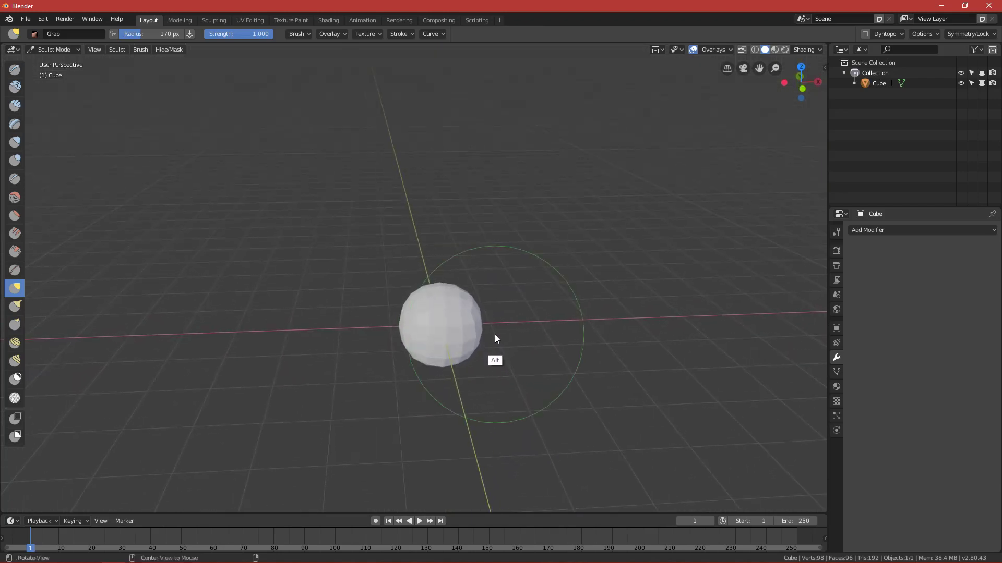
key("KP_1")
mouse_move(447, 290)
left_mouse_down()
mouse_move(443, 217)
mouse_move(443, 246)
mouse_move(492, 234)
left_mouse_up()
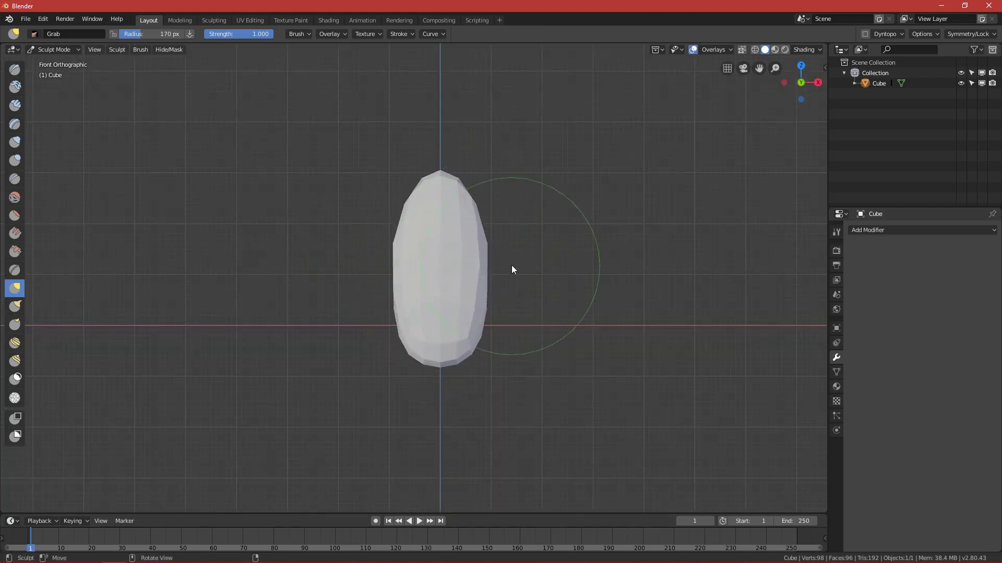
key("ctrl+z")
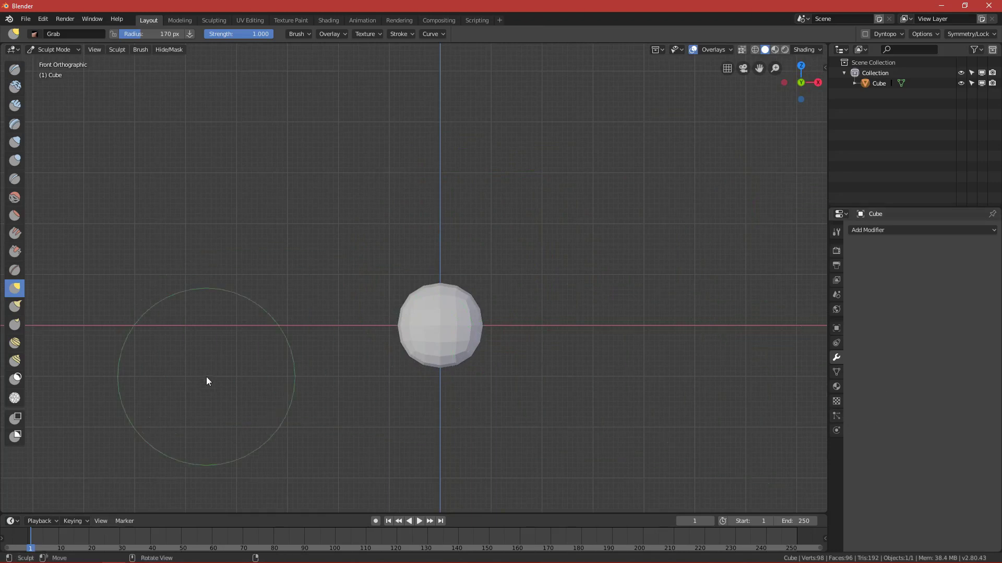
- Enable Front Faces Only for the Grab brush and check its Symmetry/Lock mirror settings
left_click(836, 330)
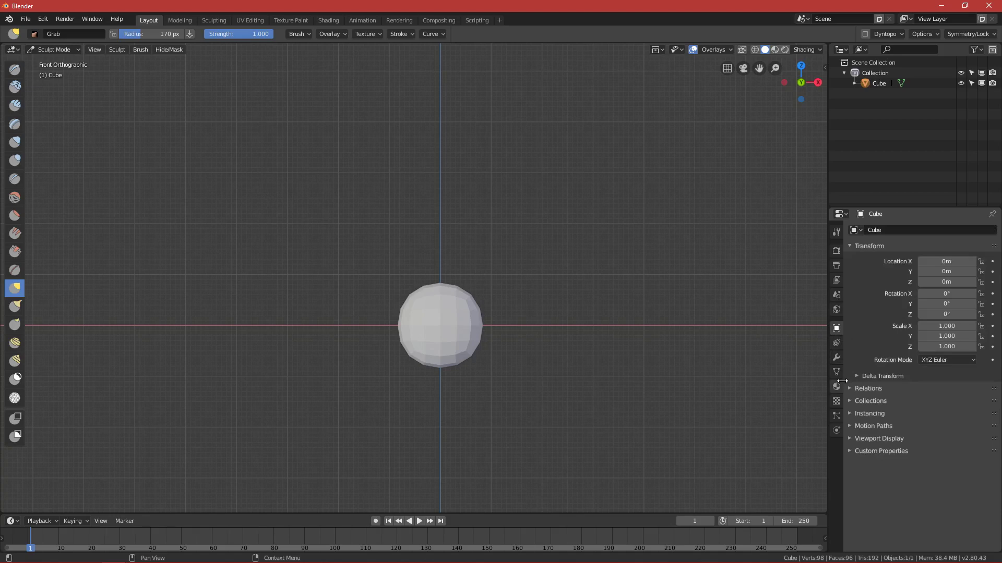
left_click(836, 372)
left_click(834, 233)
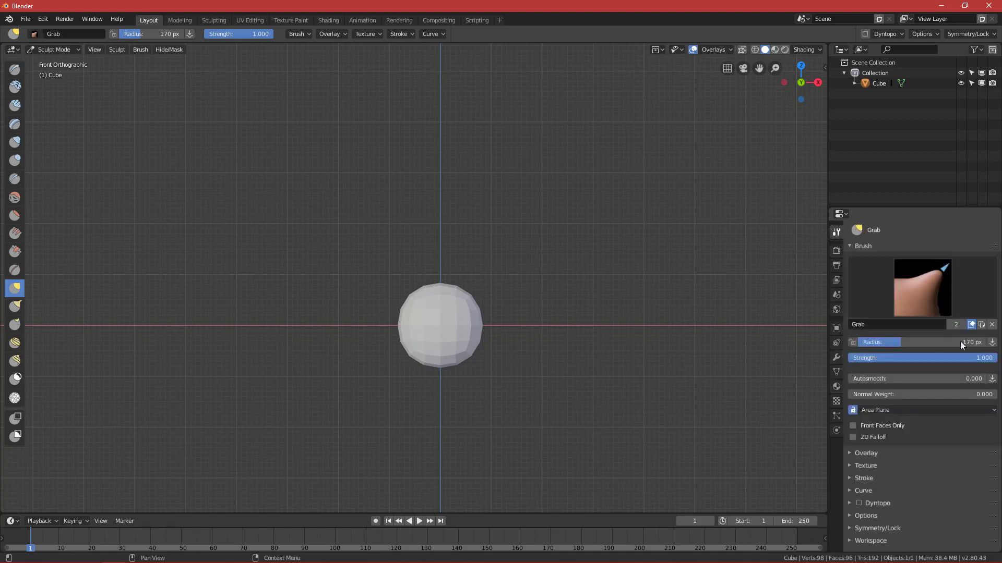
left_click(856, 529)
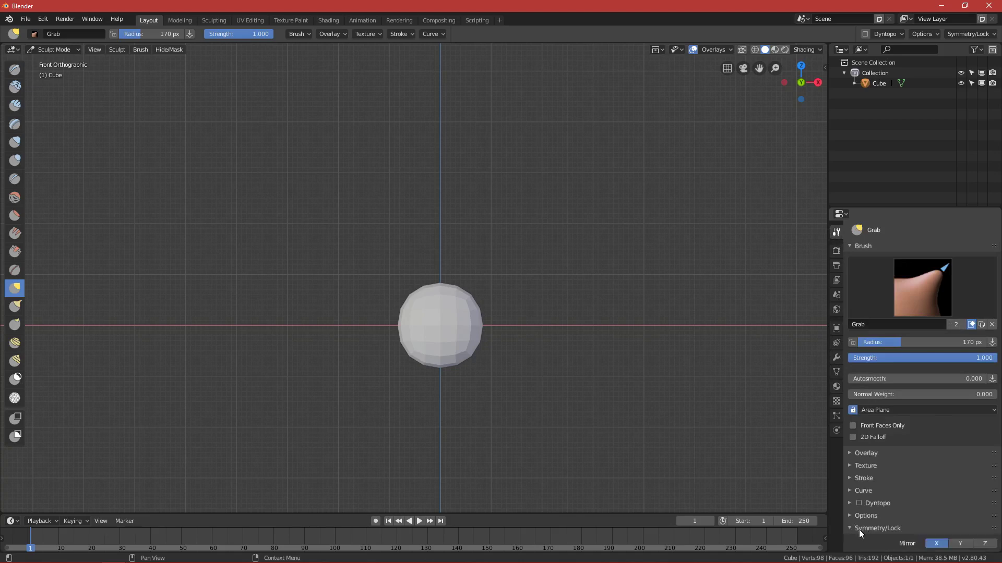
left_click(852, 425)
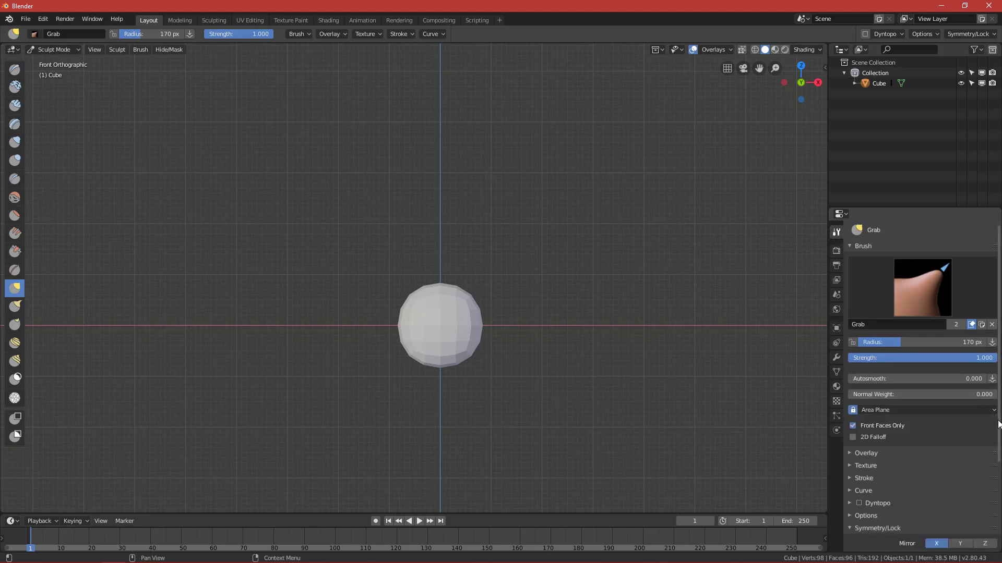
scroll(929, 443, "down", 5)
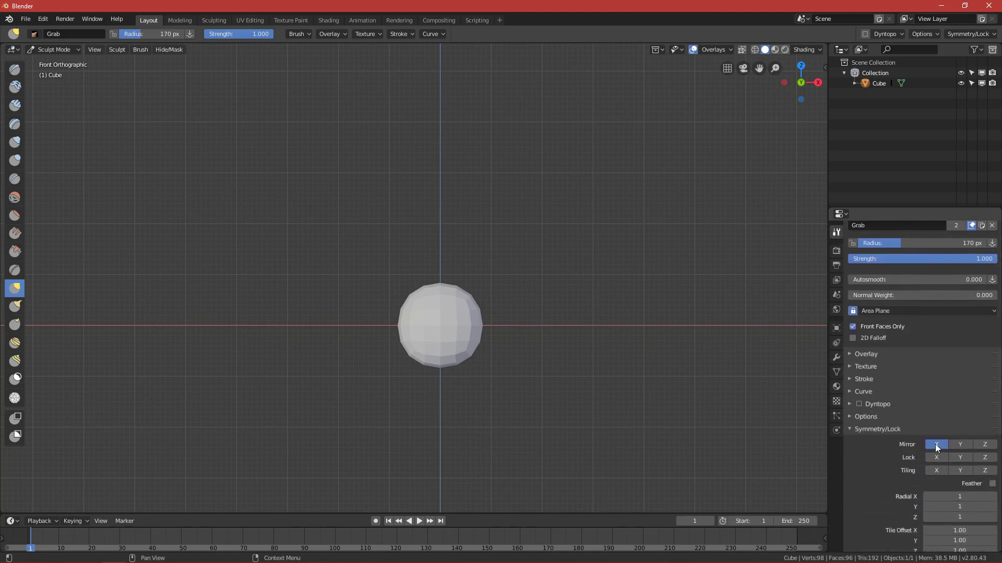
left_click(849, 428)
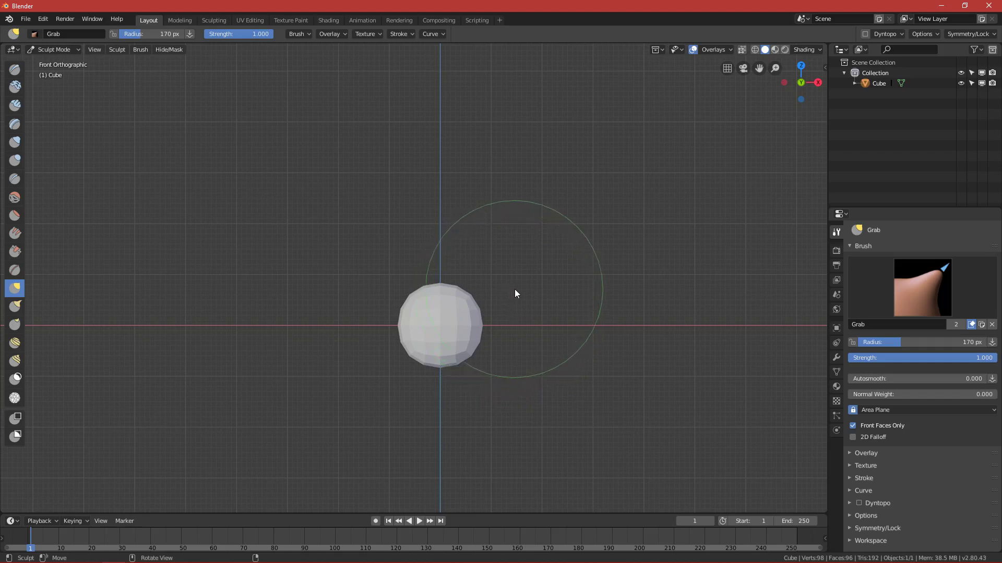
middle_click_drag(512, 299, 530, 327)
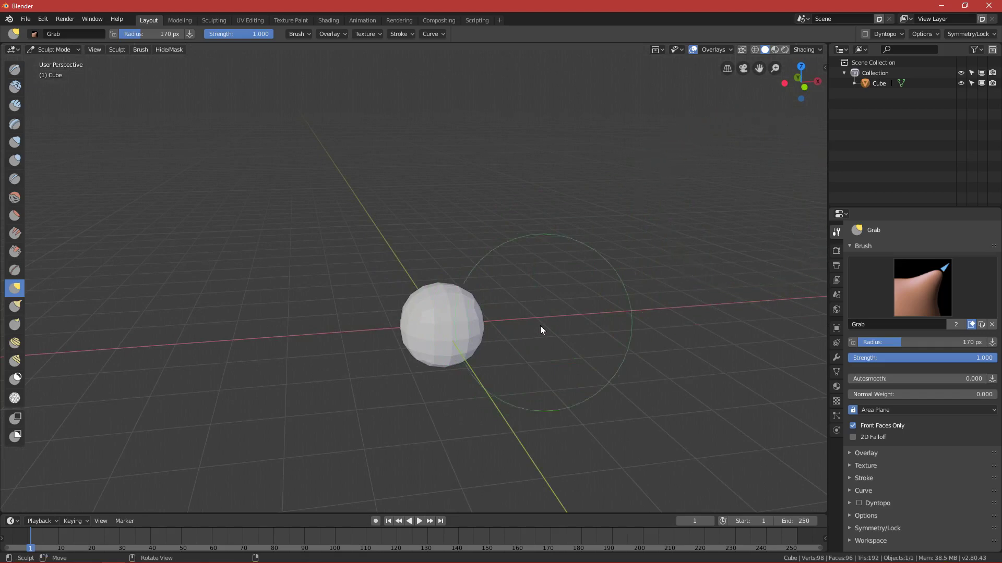
middle_click_drag(489, 336, 448, 352)
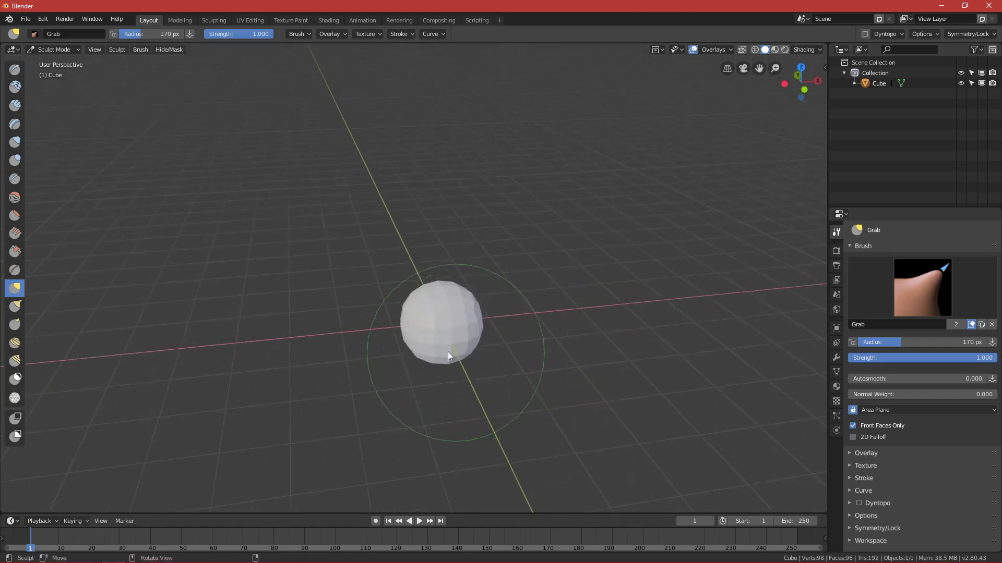
key("KP_1")
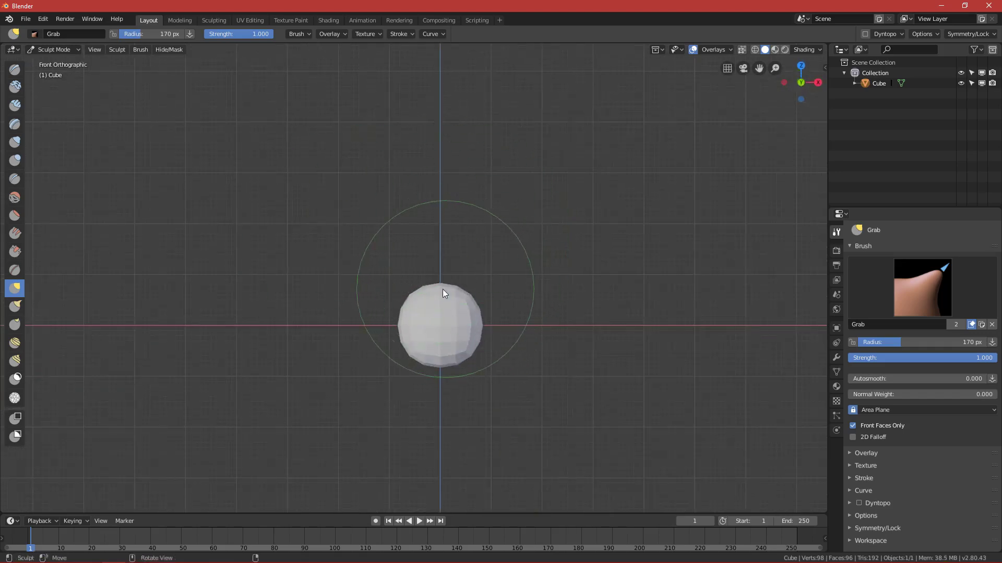
- Pull the sphere upward into a tall form with a narrow, pointed top using the Grab brush, enlarging its radius to 334 px
key("f")
left_click(487, 290)
mouse_move(477, 295)
left_mouse_down("alt")
mouse_move(528, 333)
mouse_move(465, 315)
mouse_move(497, 337)
mouse_move(474, 319)
left_mouse_up("alt")
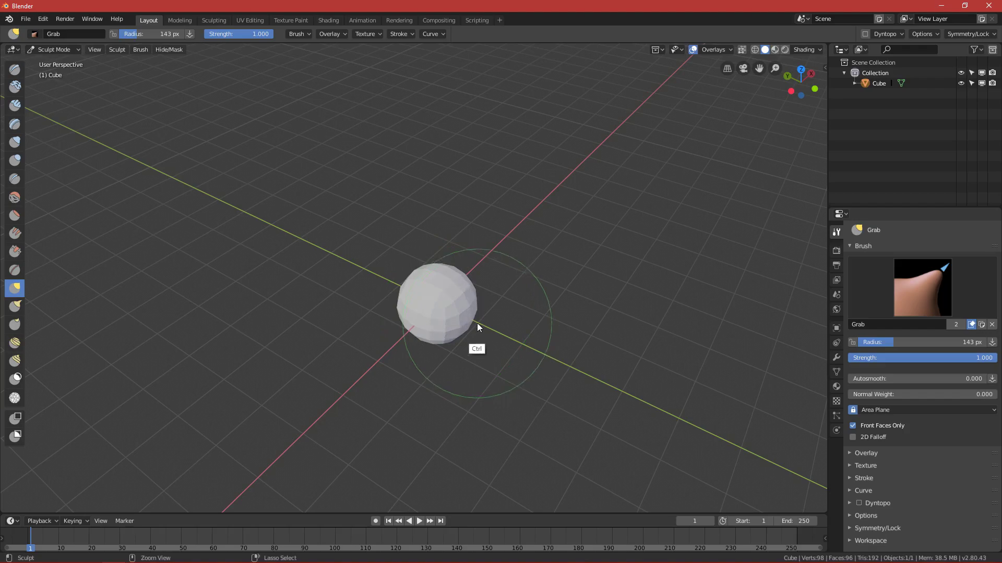
key("f")
mouse_move(389, 316)
left_mouse_down("alt")
mouse_move(471, 286)
mouse_move(431, 229)
left_mouse_up("alt")
left_click(499, 288)
left_click_drag(493, 287, 499, 266, "alt")
key("KP_1")
scroll(424, 271, "up", 2)
key("f")
left_click(467, 268)
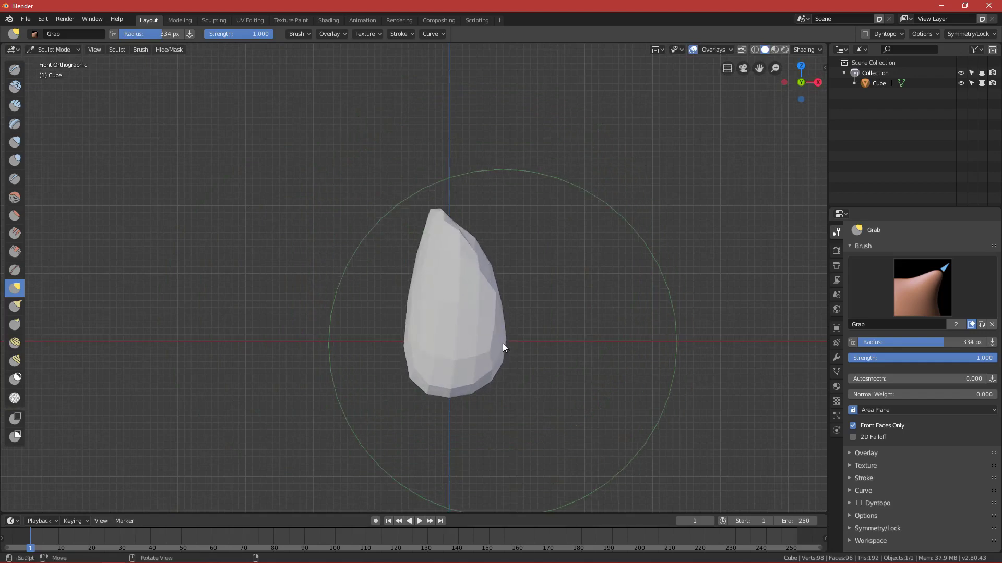
- Reshape the rock's sides with Grab strokes, reducing the radius to 177 px and pulling the lower-left corner outward
key("f")
left_click_drag(437, 366, 420, 361)
left_click_drag(499, 308, 462, 303, "alt")
key("f")
left_click(484, 307)
left_click_drag(396, 319, 373, 323)
key("f")
mouse_move(532, 300)
left_mouse_down("alt")
mouse_move(424, 318)
mouse_move(485, 308)
left_mouse_up("alt")
left_click(427, 316)
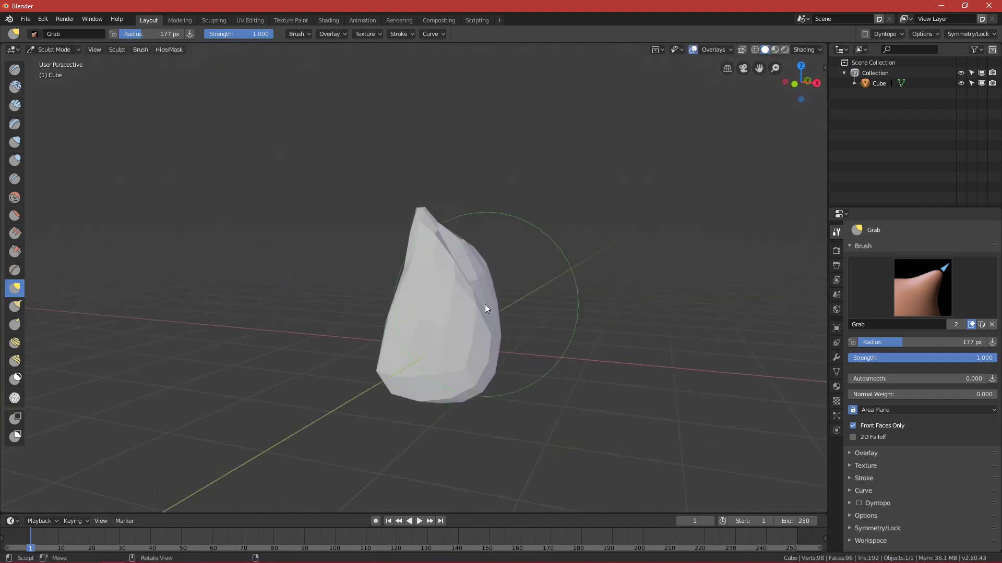
- Widen and roughen the rock's base with Grab strokes from several angles, using brush radii of 100 px and 165 px
mouse_move(490, 347)
left_mouse_down("alt")
mouse_move(374, 353)
mouse_move(492, 334)
mouse_move(512, 353)
left_mouse_up("alt")
key("f")
left_click(487, 352)
left_click_drag(453, 385, 433, 389, "alt")
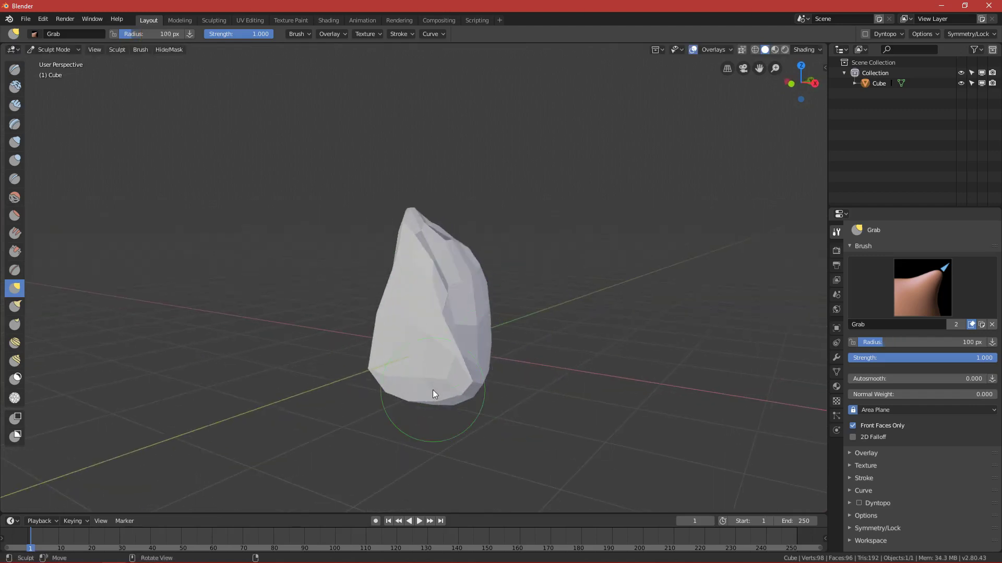
left_click_drag(533, 292, 533, 317, "ctrl+alt")
key("f")
left_click(566, 337)
mouse_move(480, 336)
left_mouse_down()
mouse_move(498, 333)
mouse_move(432, 351)
mouse_move(518, 296)
mouse_move(525, 412)
mouse_move(608, 338)
mouse_move(554, 311)
mouse_move(500, 326)
mouse_move(440, 320)
mouse_move(456, 316)
mouse_move(465, 371)
mouse_move(497, 337)
left_mouse_up()
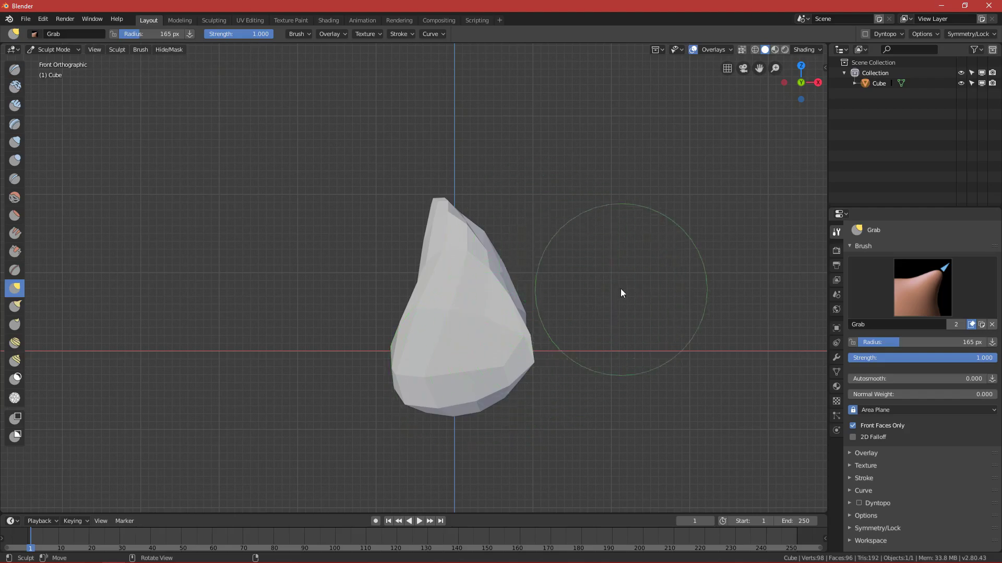
- Set the Grab brush radius to 123 px, check the rock from an angled perspective and return to the Front view
key("f")
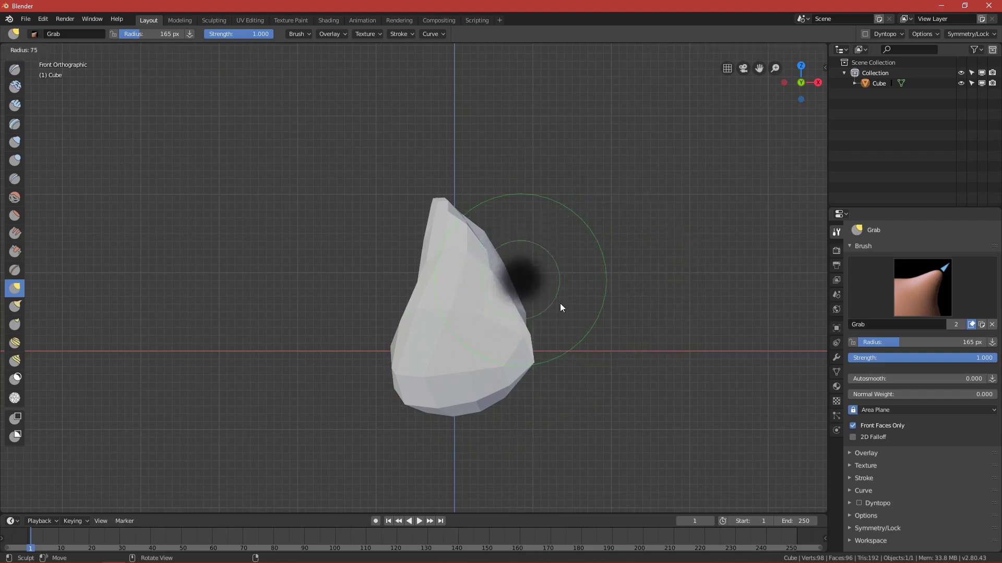
left_click(590, 313)
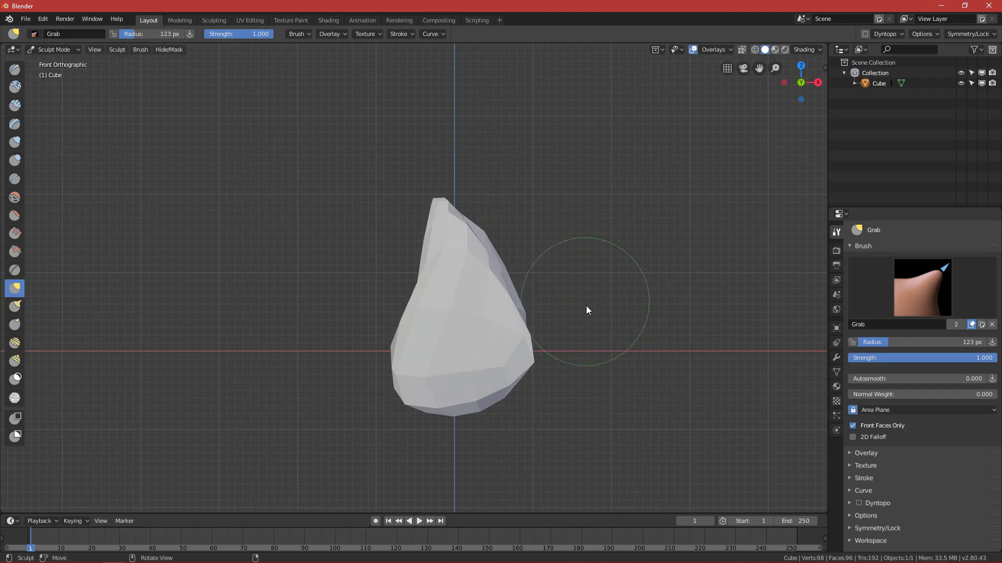
middle_click_drag(559, 336, 472, 383, "alt")
middle_click_drag(556, 329, 446, 390, "alt")
key("grave")
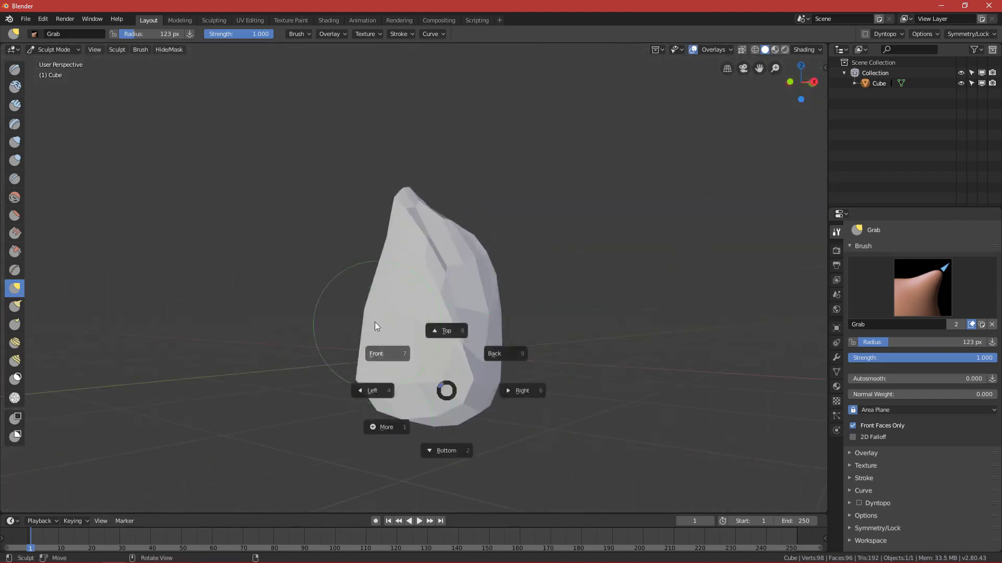
left_click(375, 326)
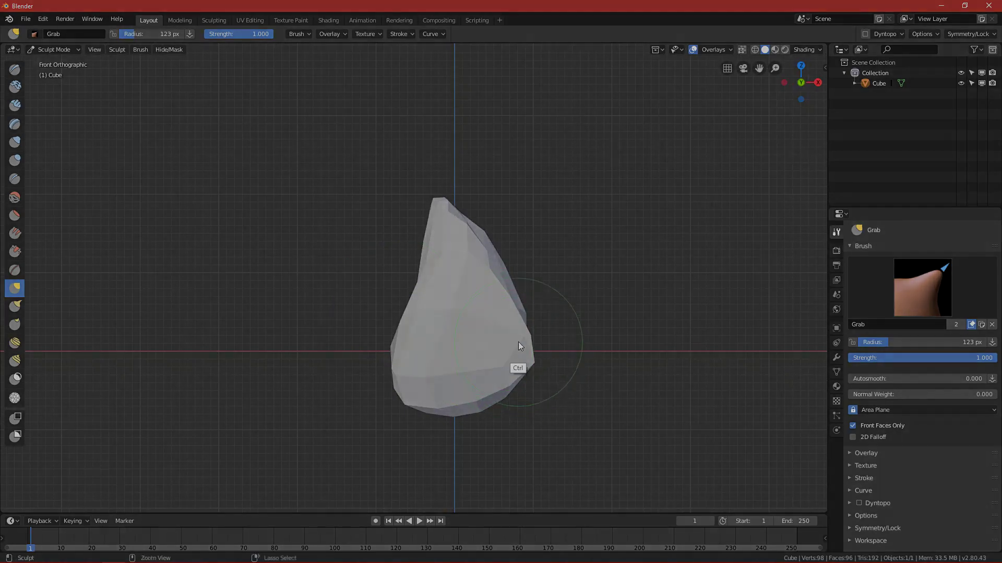